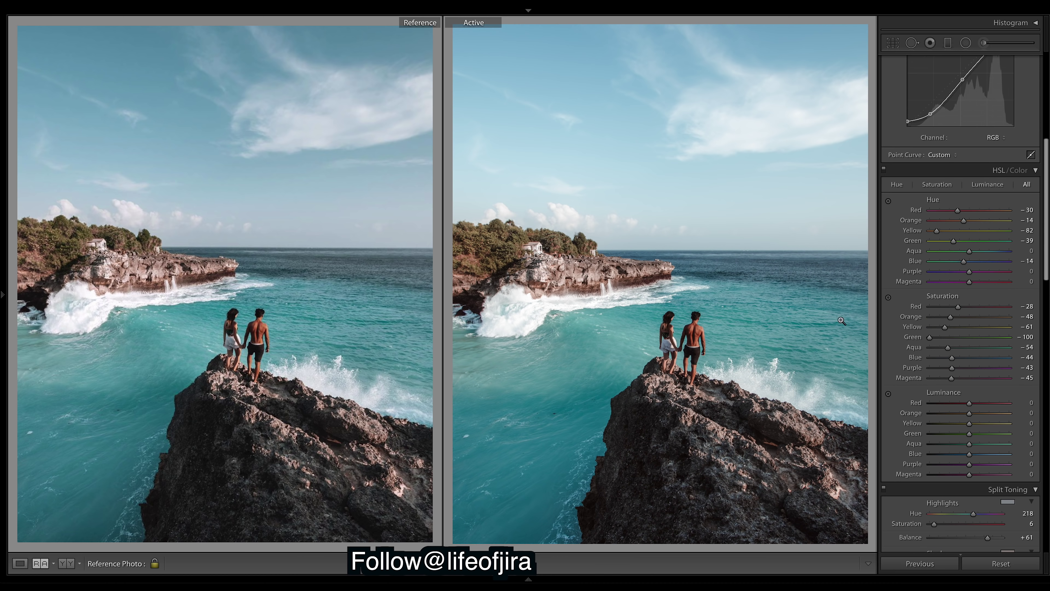
Compare the edited cliff photo with its unedited version, both on its own and beside the reference photo
key("k")
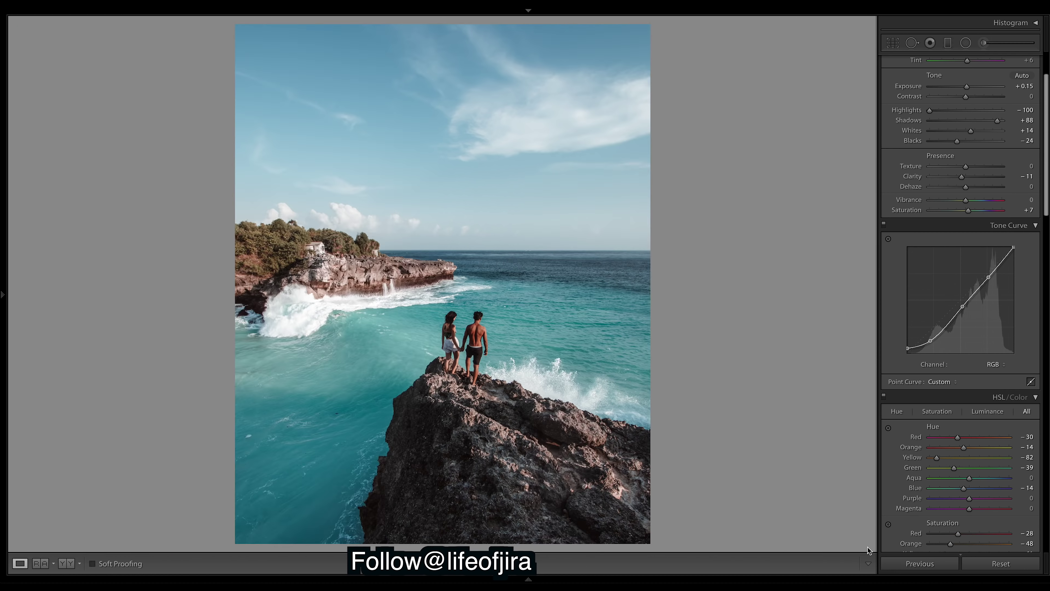
key("shift+r")
key("backslash")
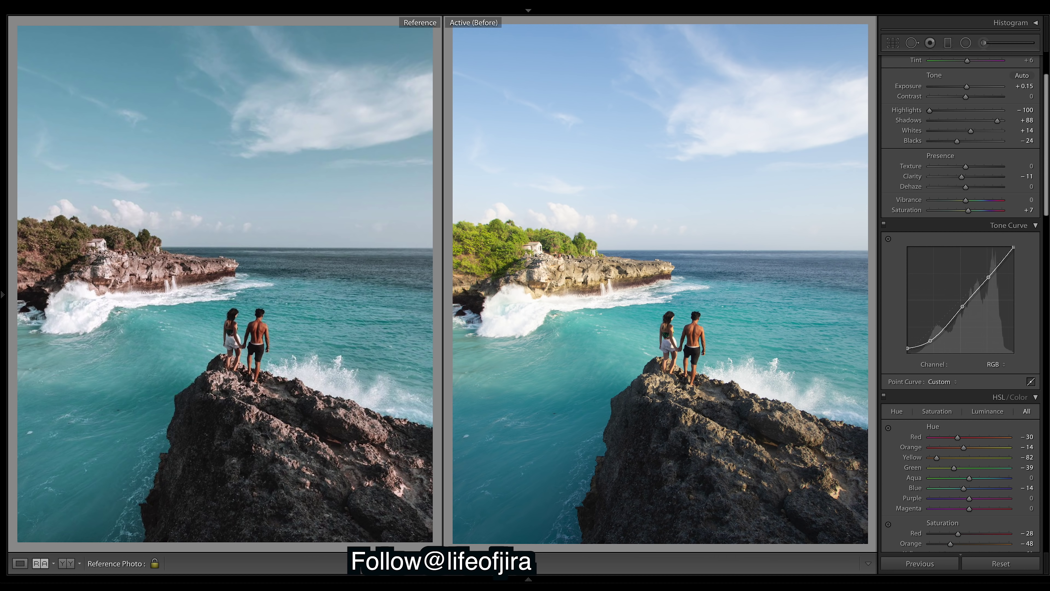
key("backslash")
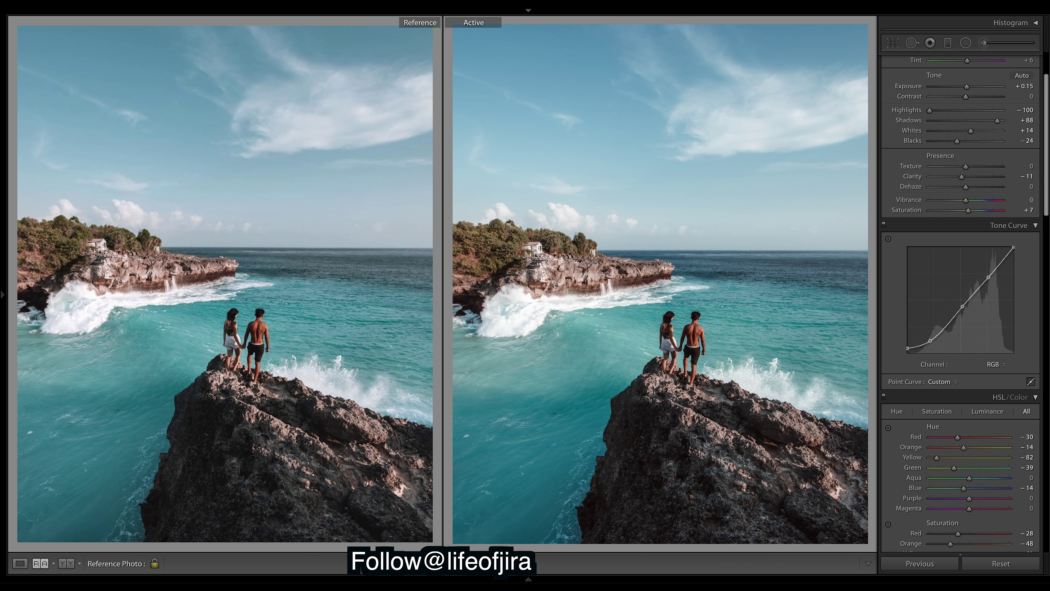
key("backslash")
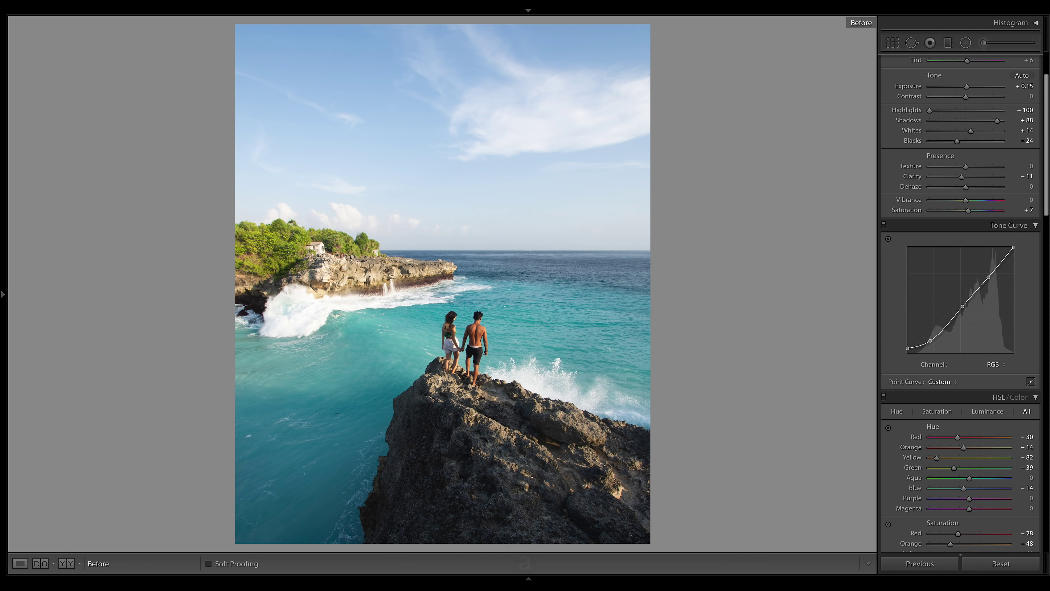
key("backslash")
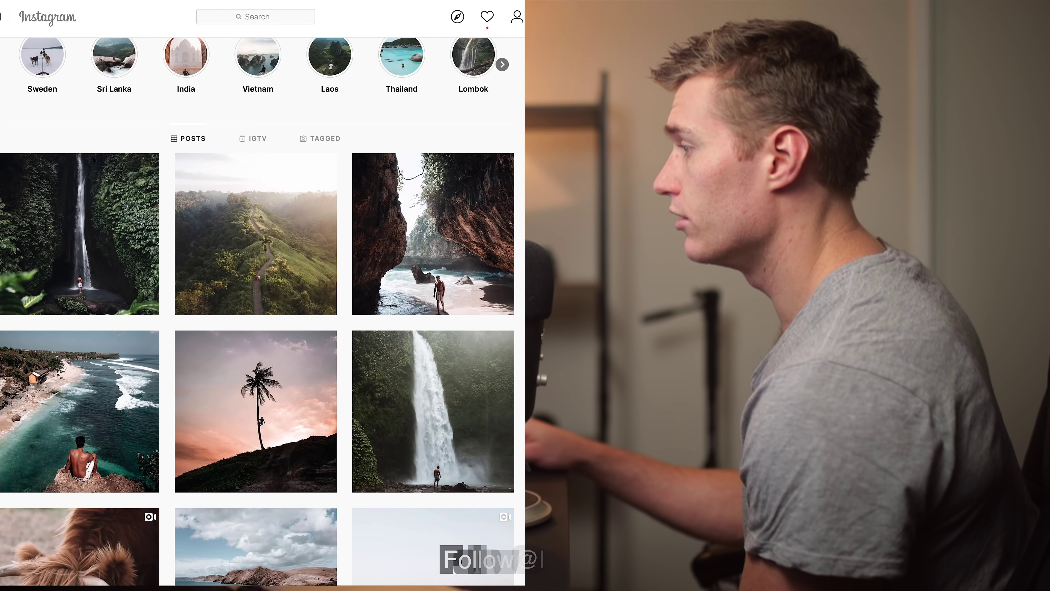
In Instagram, browse the photographer's feed and examine the coastal jetty photo and the large waterfall photo
scroll(241, 96, "up", 5)
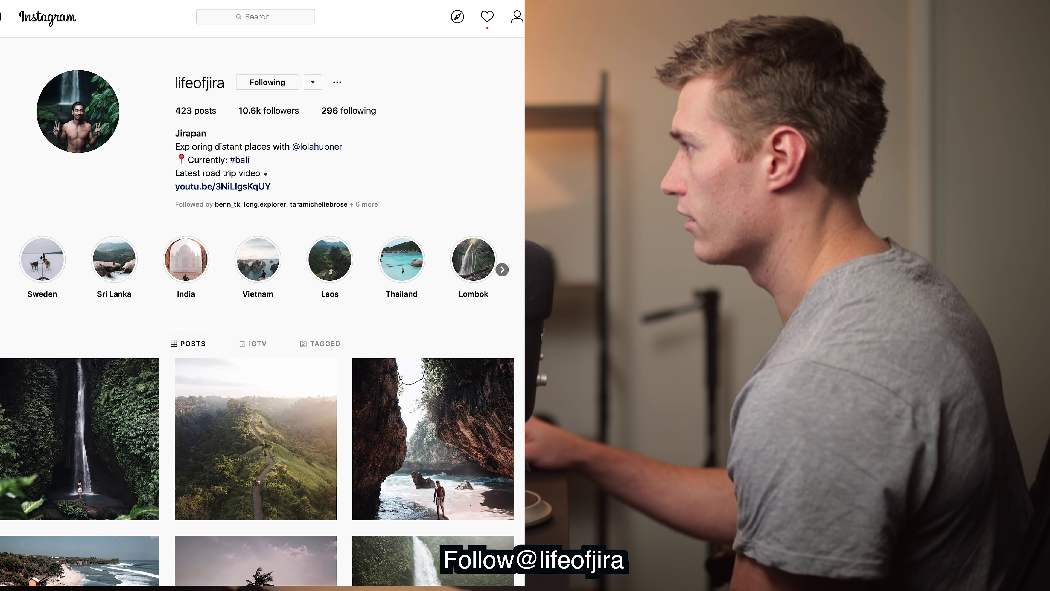
scroll(262, 310, "down", 10)
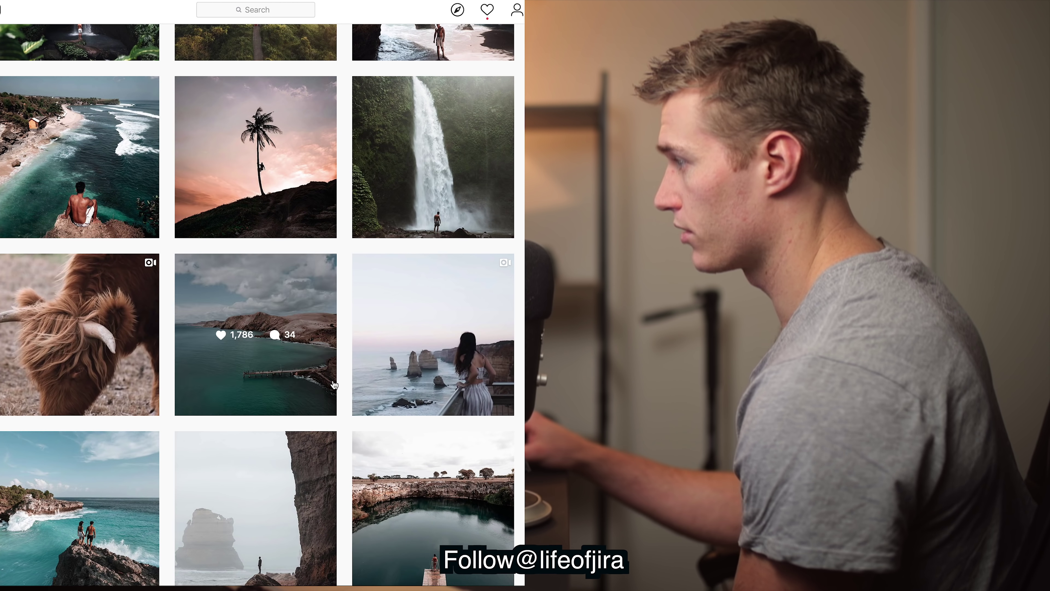
left_click(296, 340)
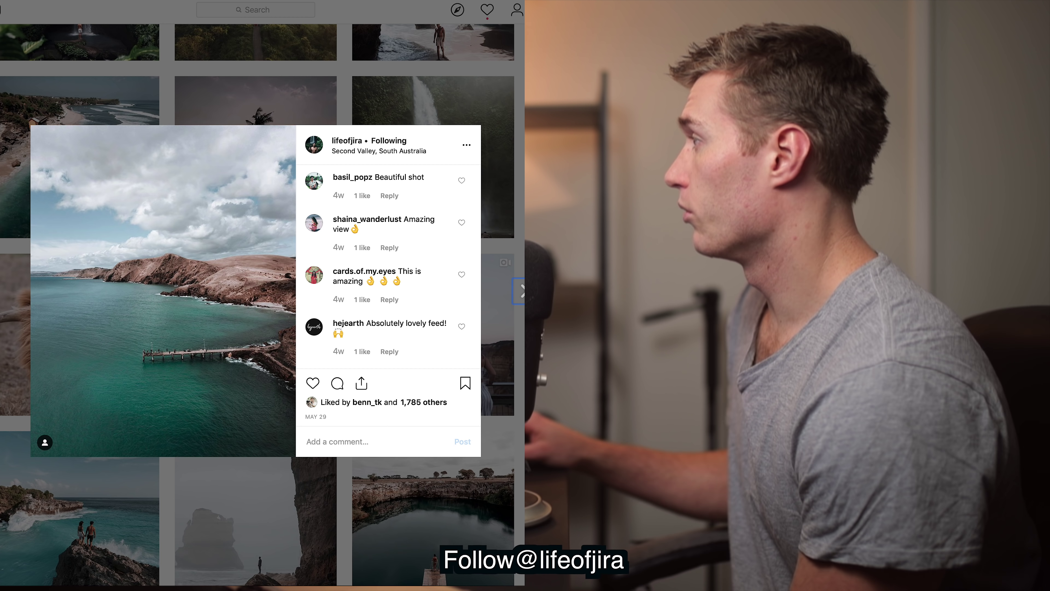
key("Escape")
scroll(258, 305, "down", 10)
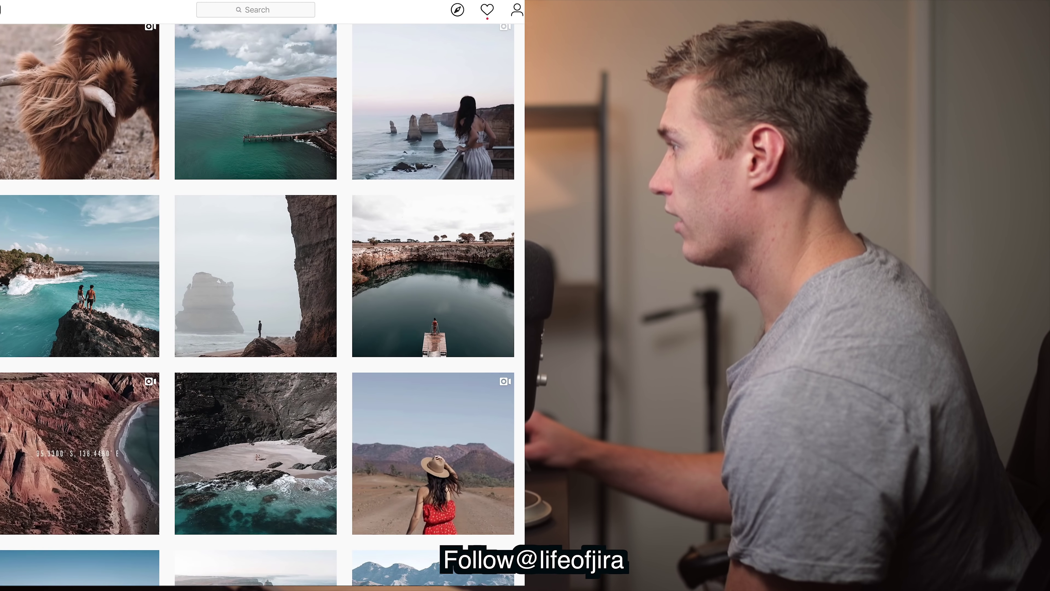
scroll(258, 305, "up", 15)
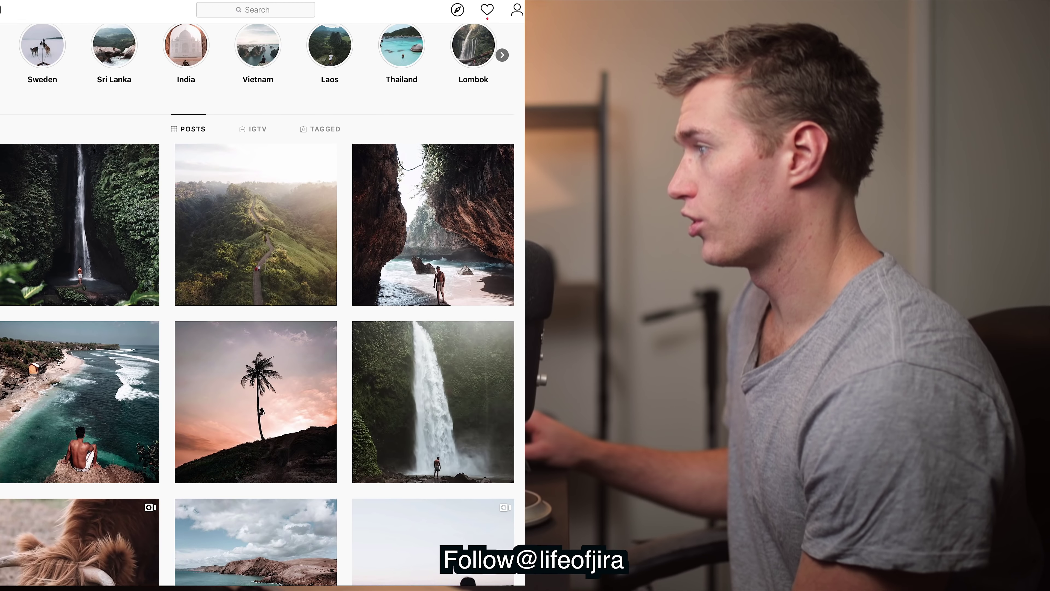
left_click(432, 439)
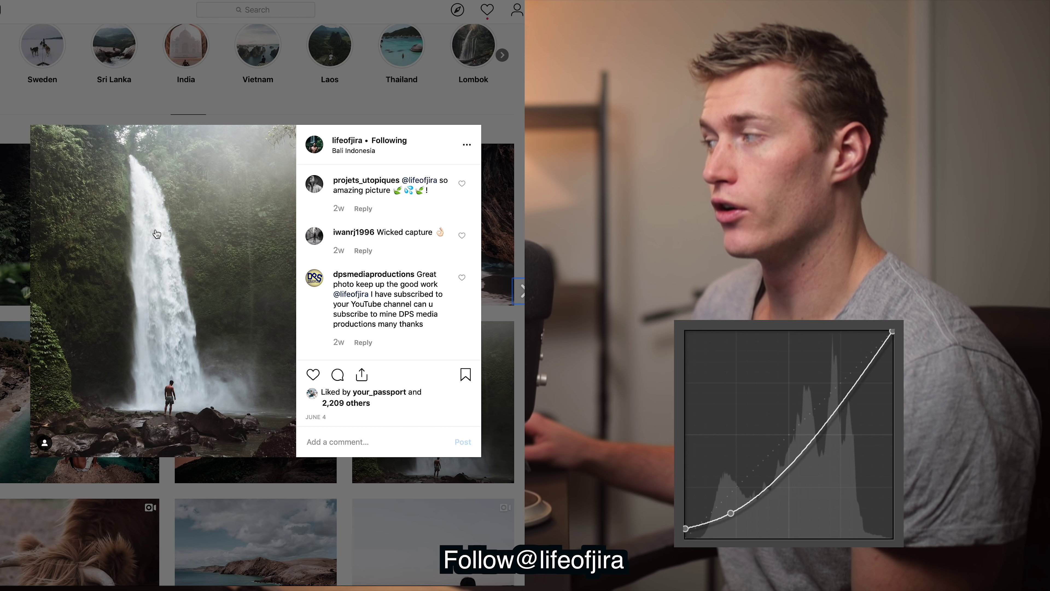
key("Escape")
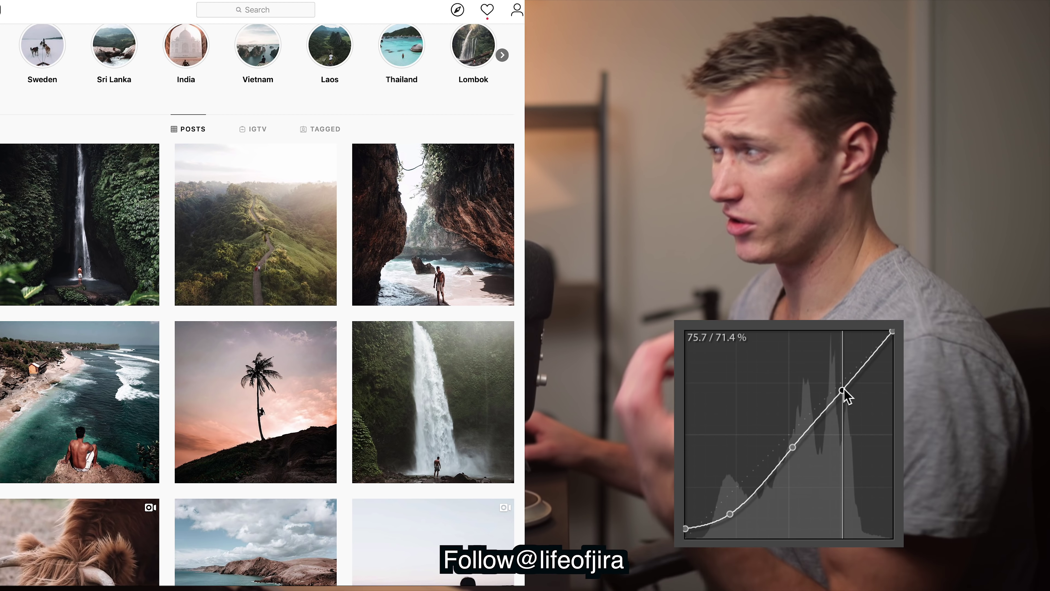
Examine the post of the couple on the sea cliff and browse the older landscape posts for their color style
scroll(256, 304, "down", 10)
scroll(256, 304, "down", 2)
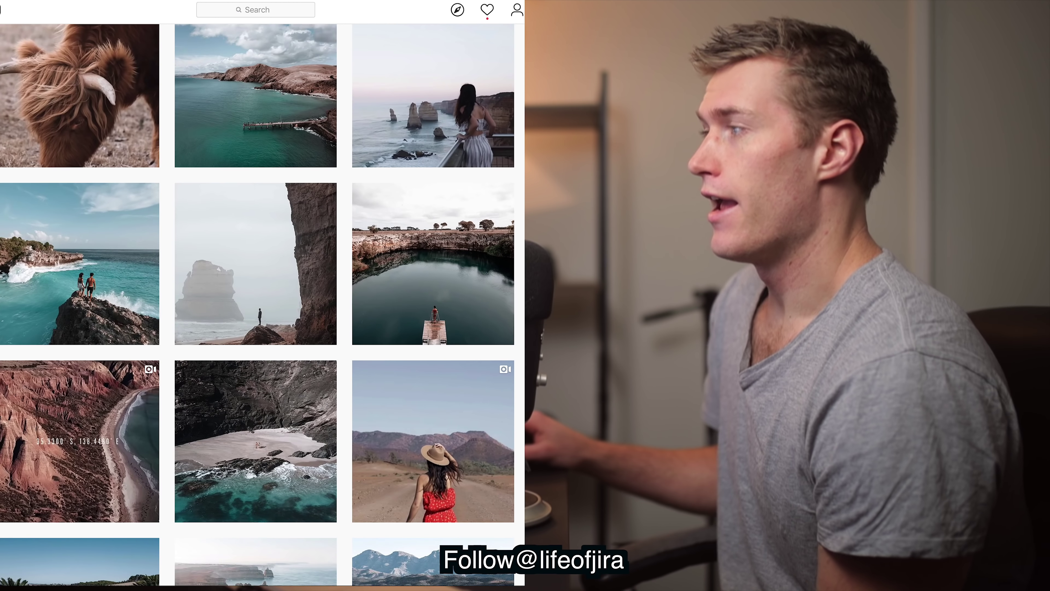
left_click(89, 302)
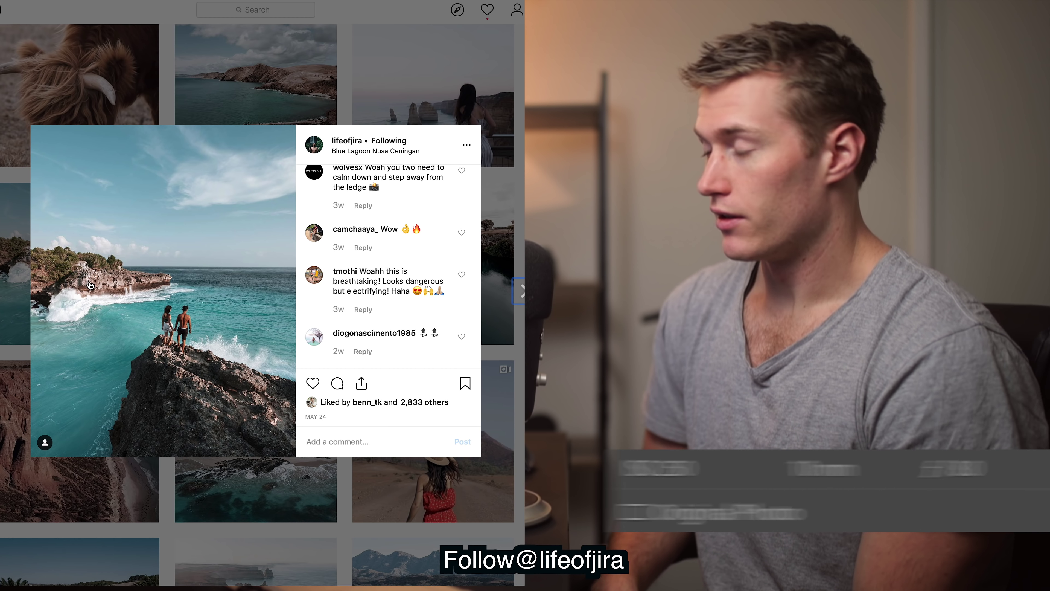
key("Escape")
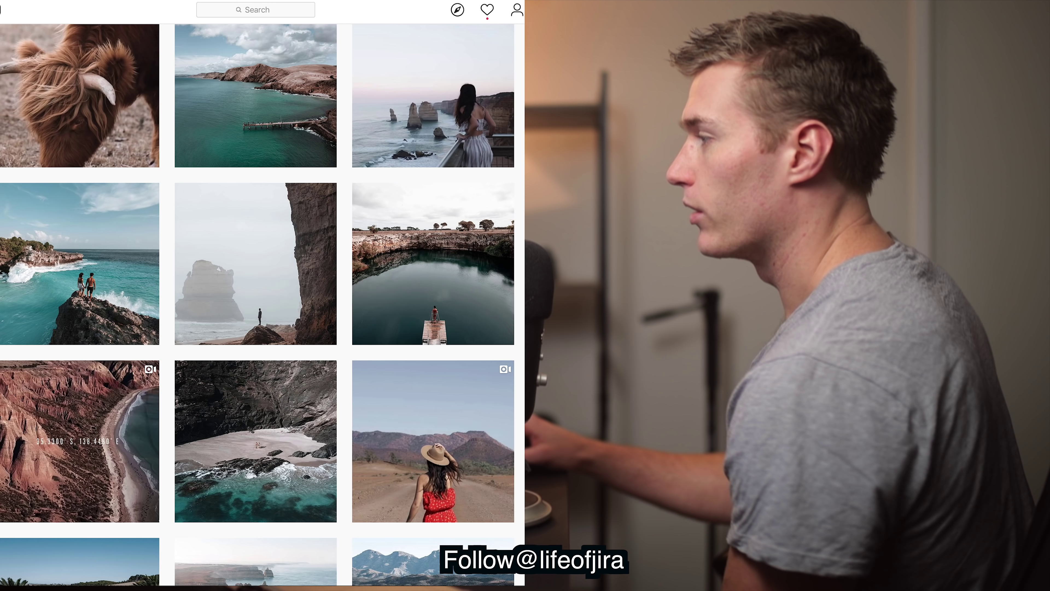
scroll(256, 304, "down", 10)
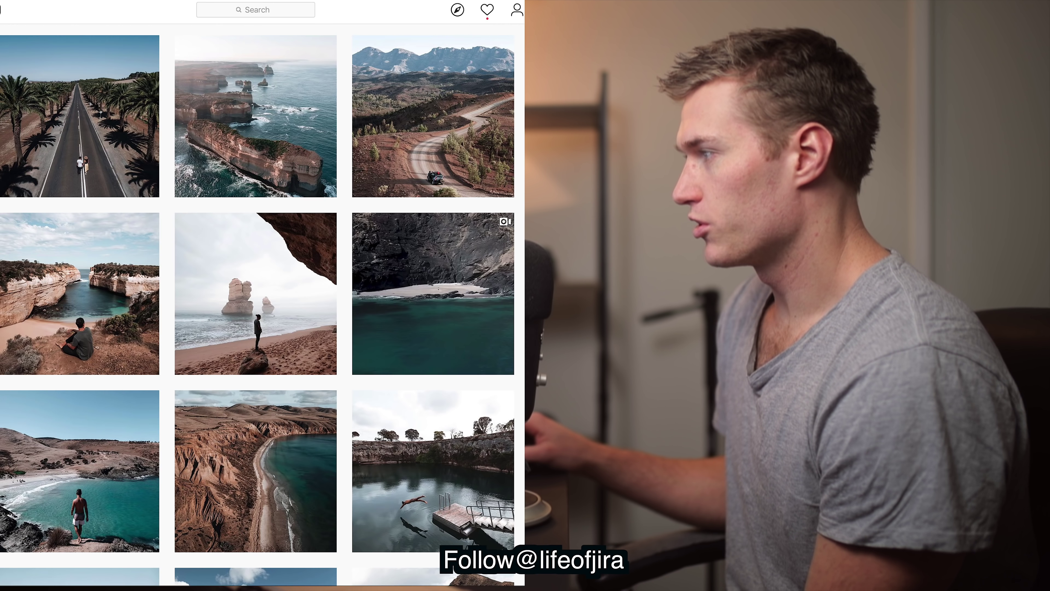
scroll(257, 304, "down", 10)
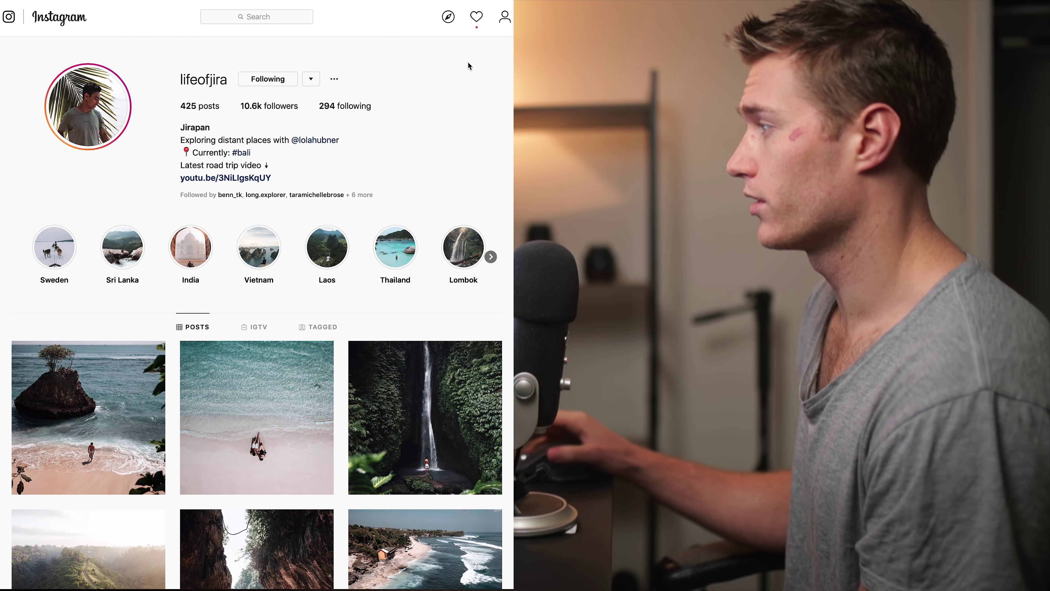
Visit the travel partner's profile linked in the bio and look through the editing style of its posts
left_click(319, 141)
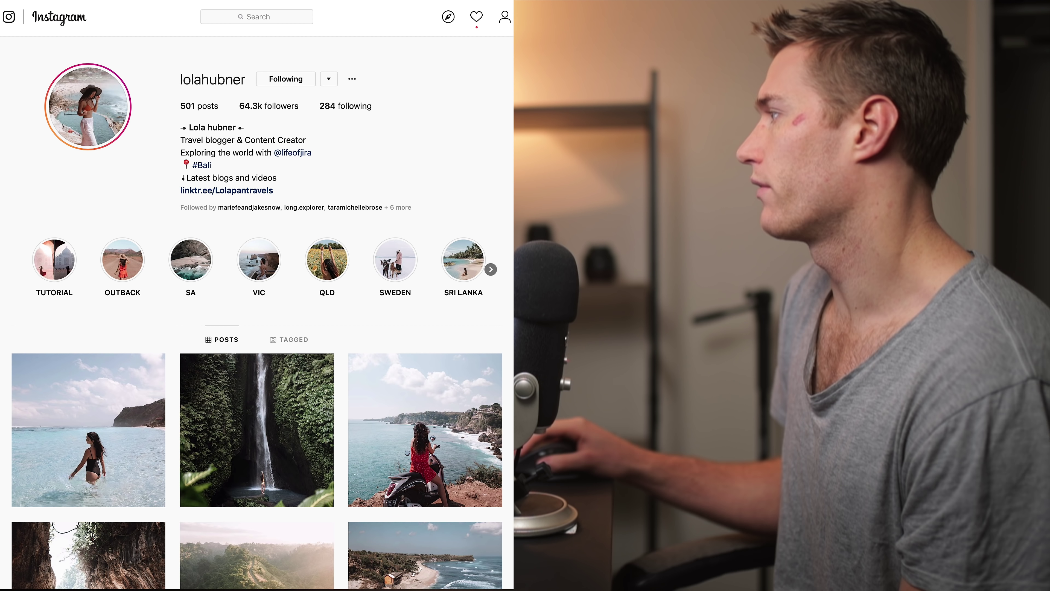
scroll(343, 149, "down", 5)
scroll(257, 294, "down", 3)
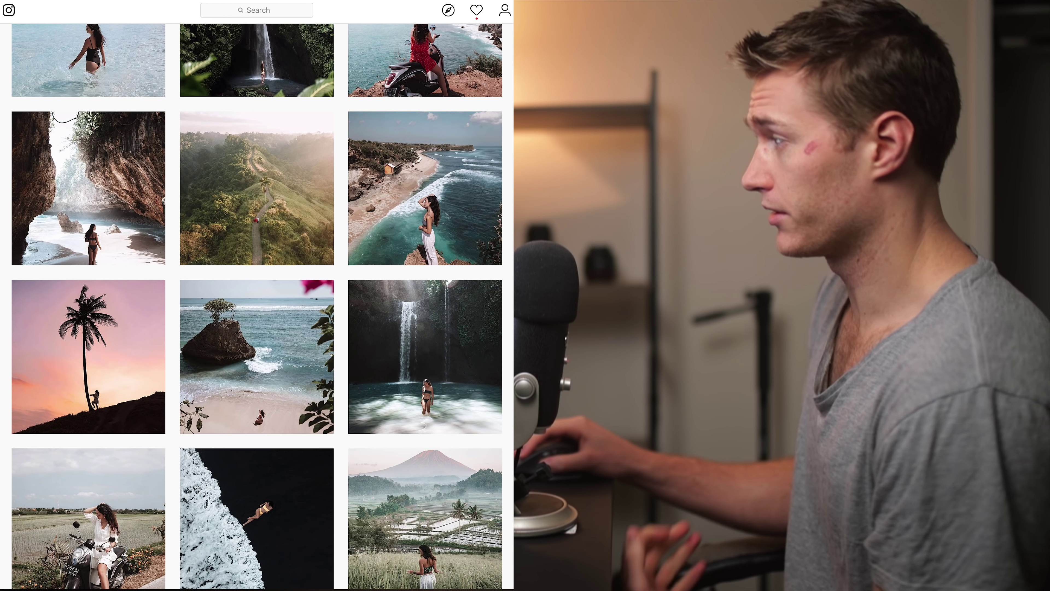
scroll(257, 306, "down", 5)
scroll(257, 306, "up", 1)
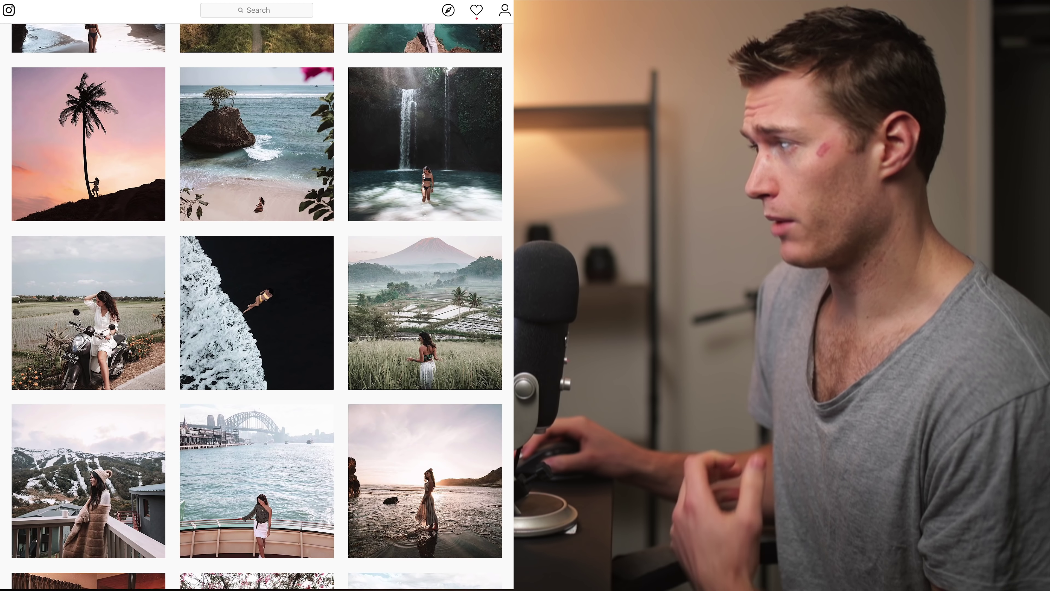
scroll(256, 306, "down", 4)
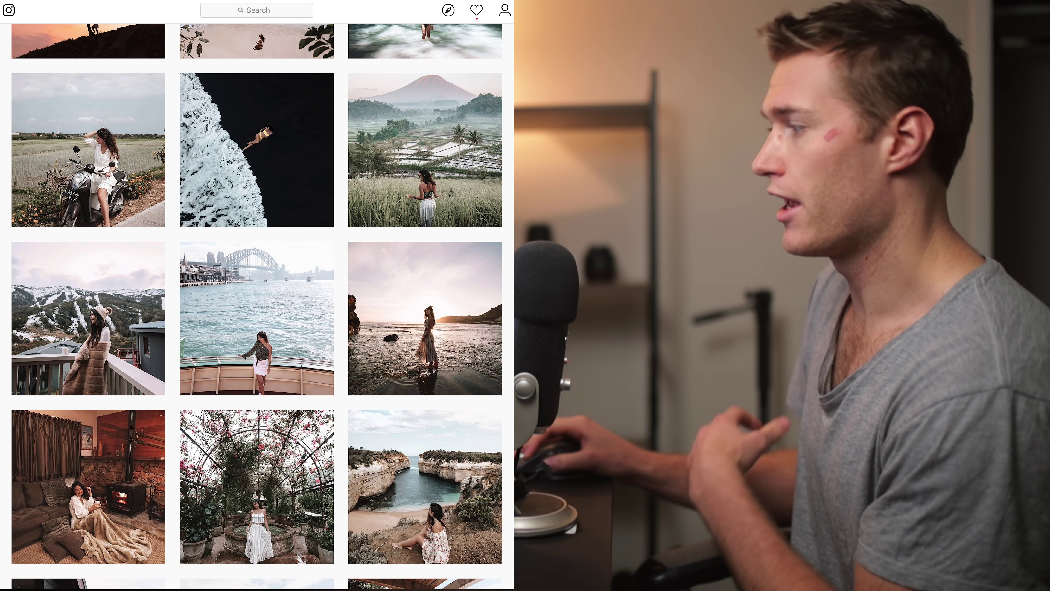
scroll(141, 221, "down", 4)
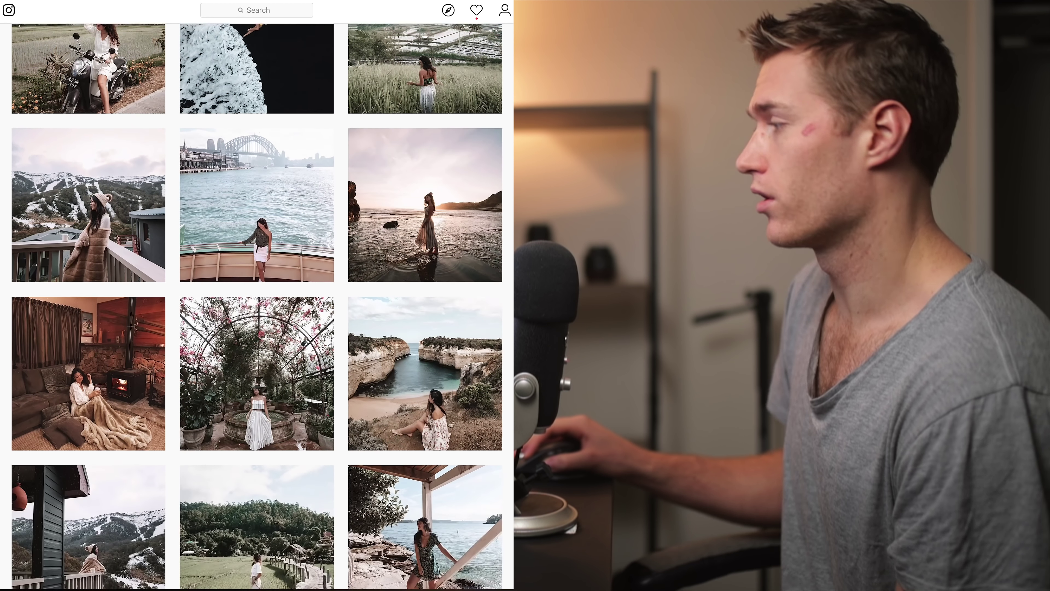
scroll(140, 221, "up", 20)
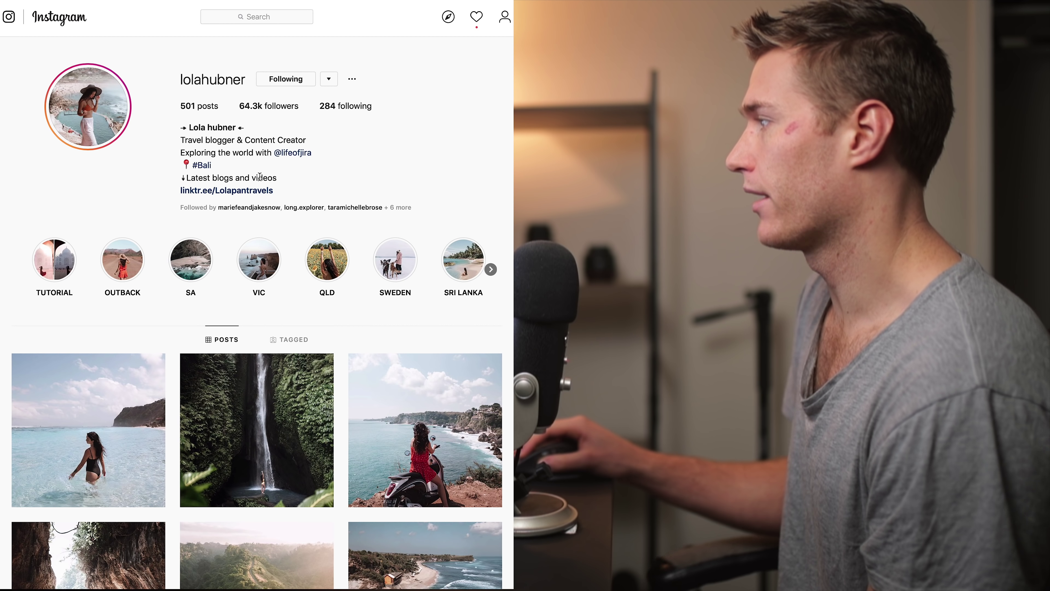
Follow the profile's link page to Our Travel Blog and look through the blog's recent posts
left_click(237, 191)
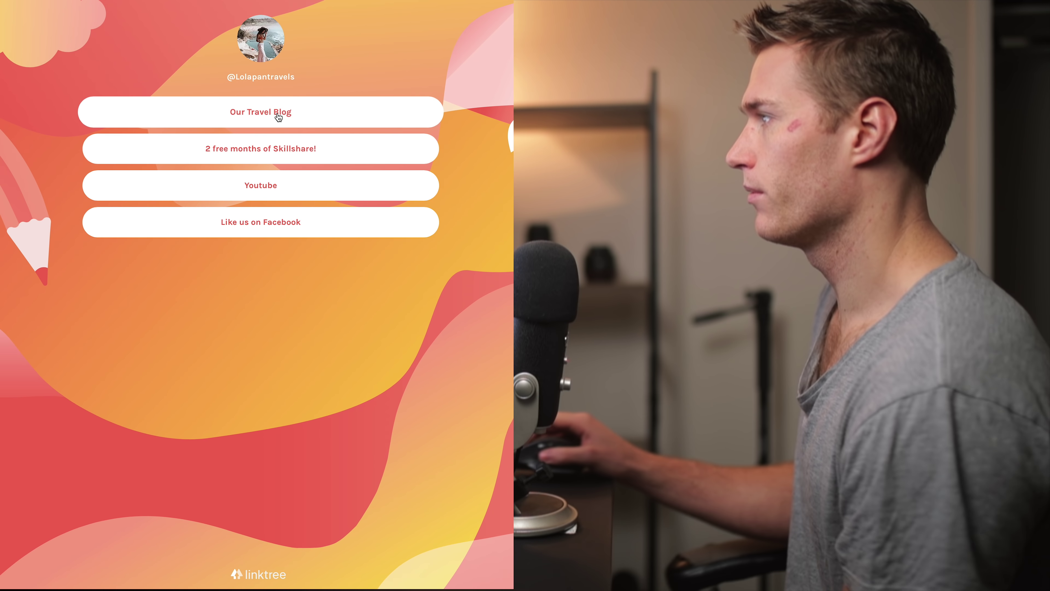
left_click(278, 117)
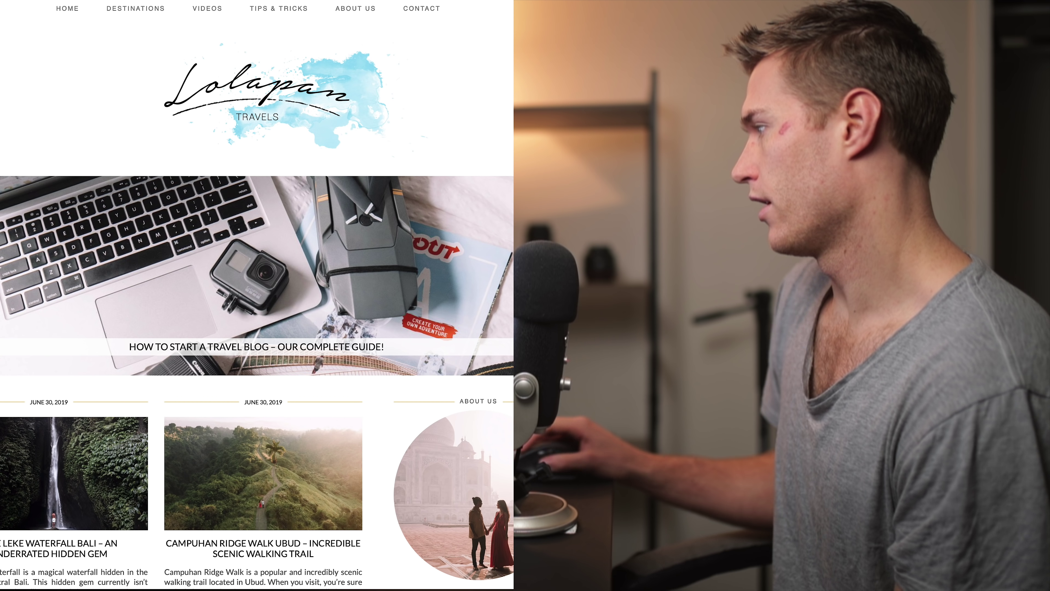
scroll(256, 296, "down", 5)
scroll(257, 296, "down", 7)
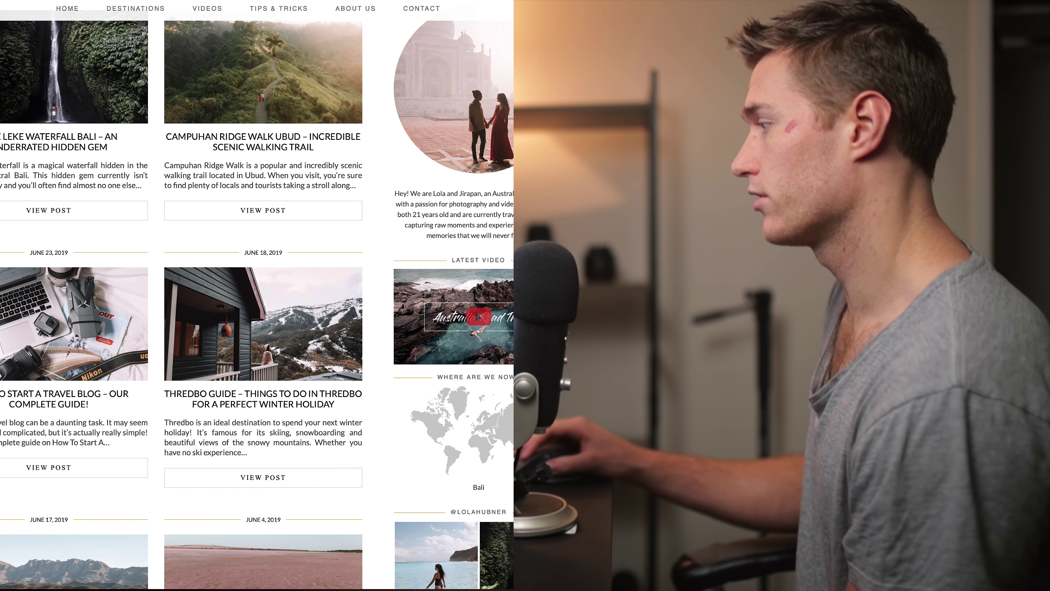
scroll(257, 296, "down", 10)
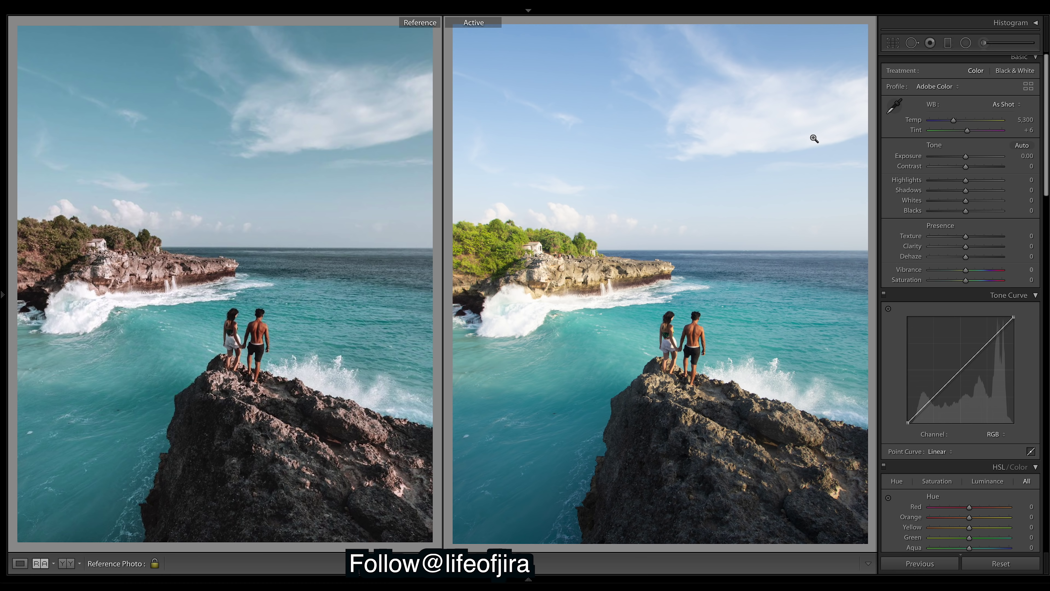
In Lightroom, apply the Brown & Teal II preset to the active cliff photo as the starting look
left_click(2, 294)
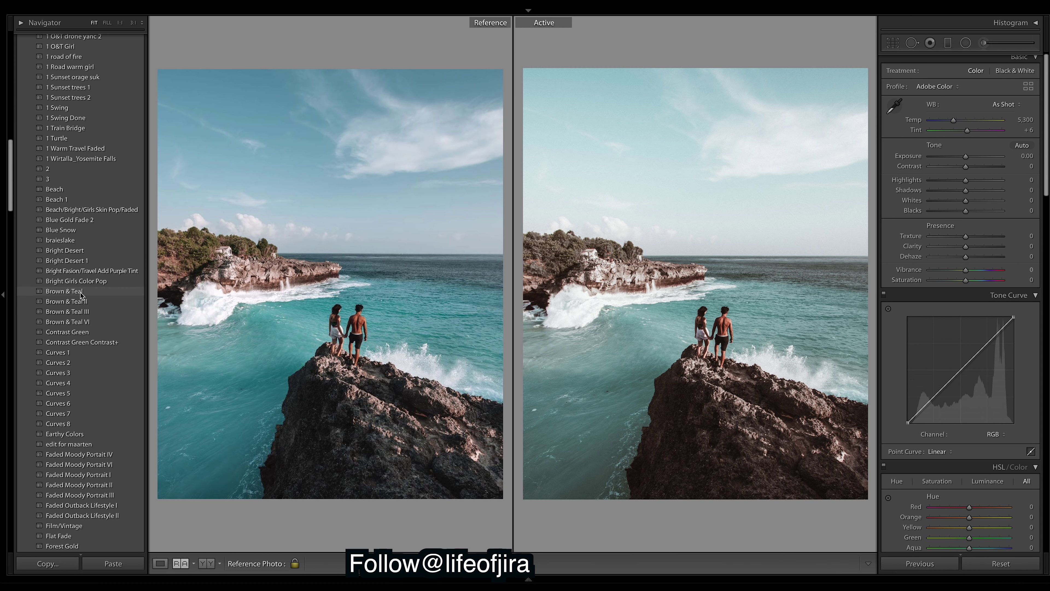
left_click(82, 301)
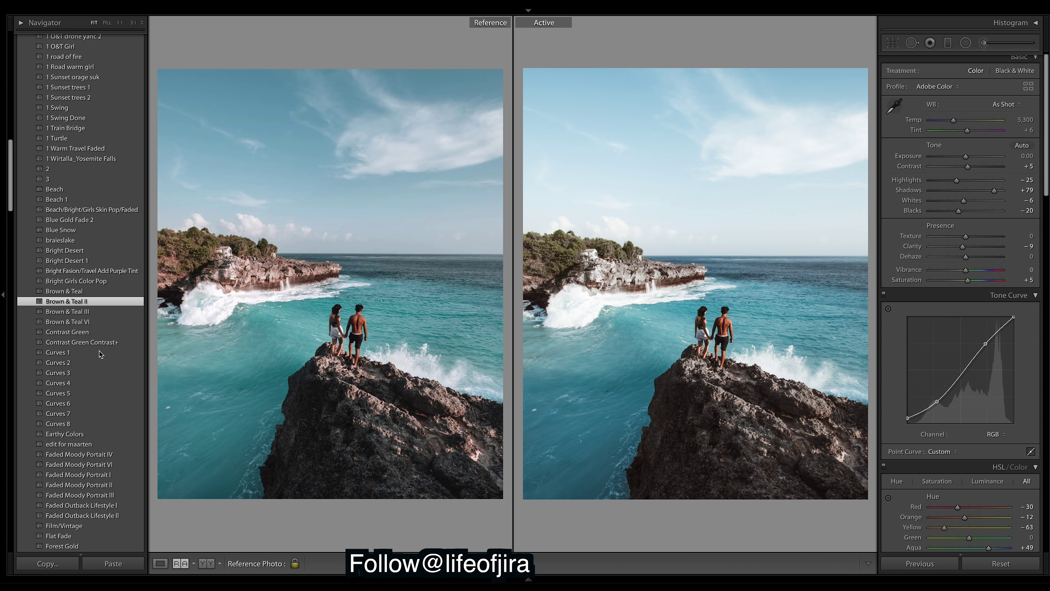
left_click(3, 295)
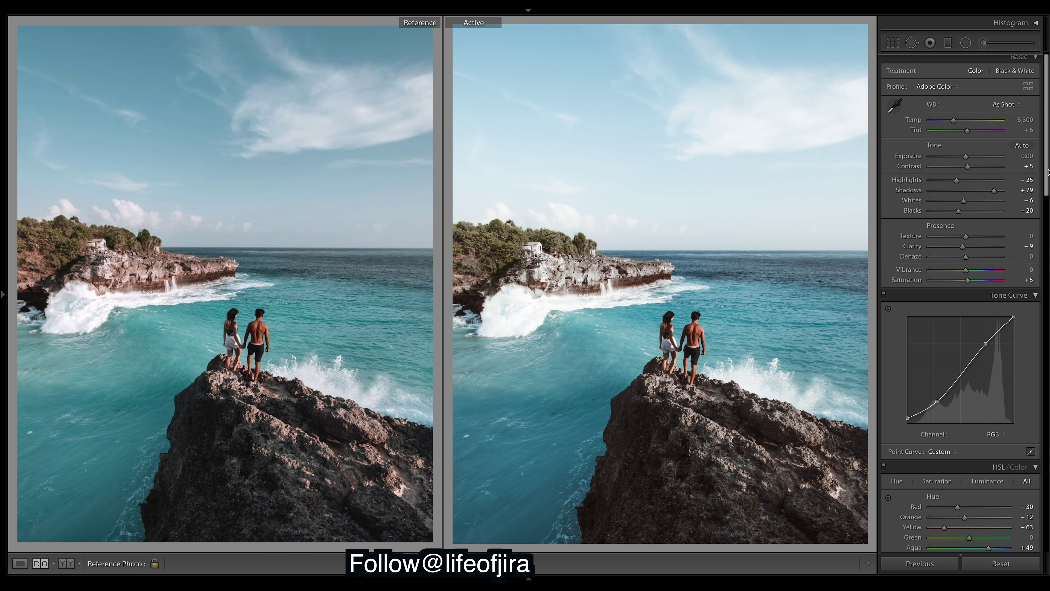
Lower the Aqua saturation in the HSL adjustments and set the photo's overall Saturation to +20
scroll(1020, 318, "down", 10)
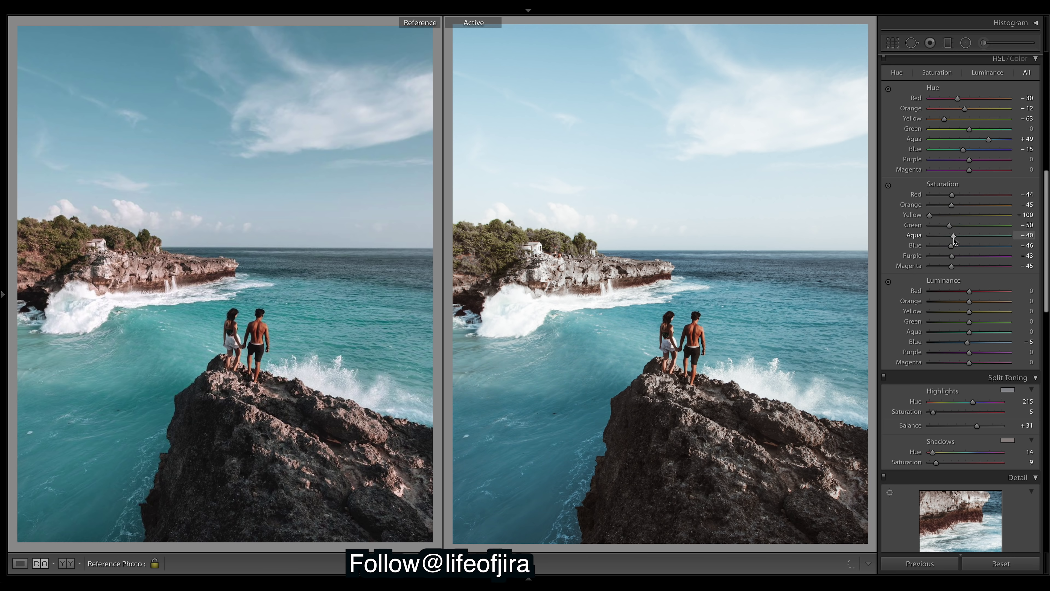
left_click_drag(943, 239, 947, 238)
left_click_drag(1046, 255, 1042, 158)
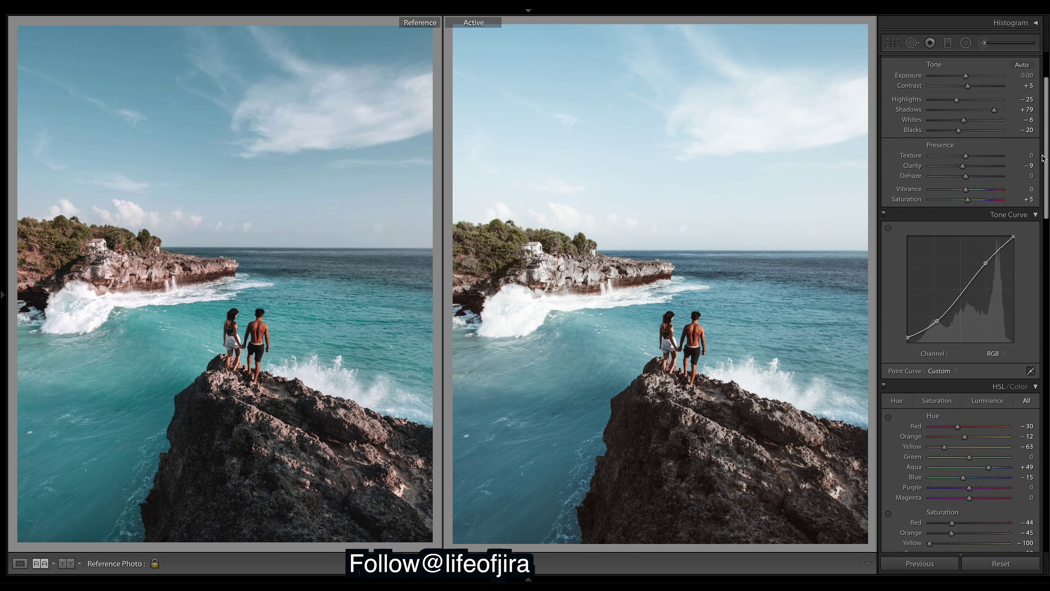
scroll(1043, 158, "up", 1)
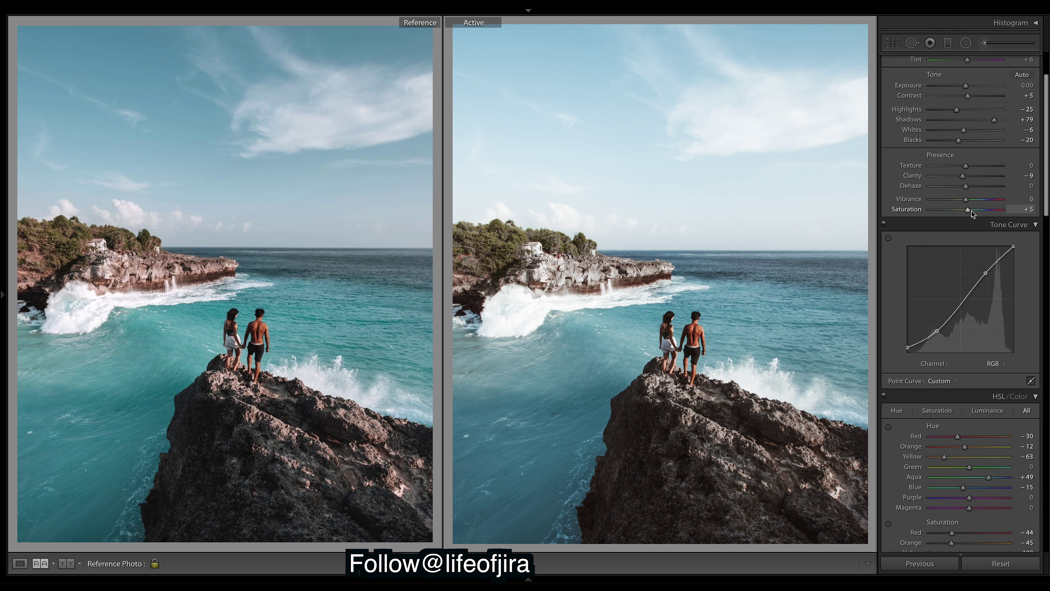
left_click_drag(972, 210, 976, 210)
Try a Contrast of -22 on the active photo and undo that change
left_click_drag(966, 97, 957, 98)
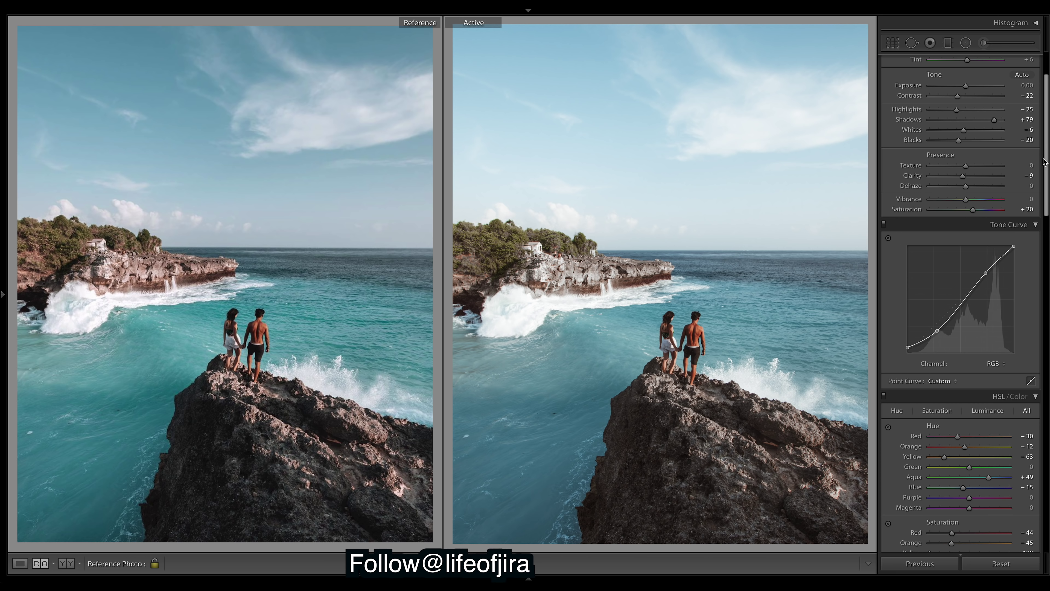
key("ctrl+z")
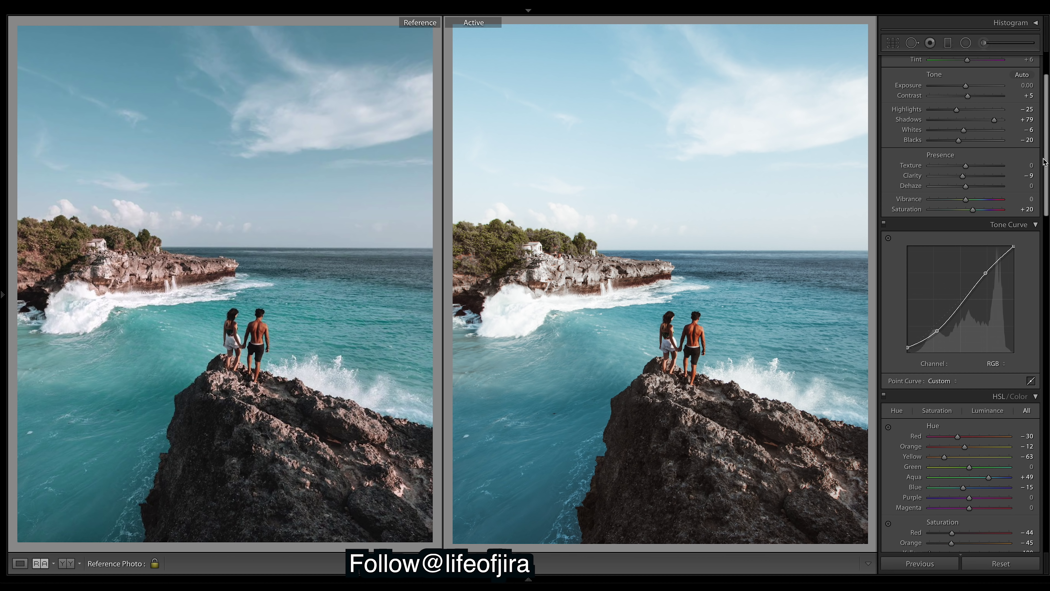
Undo the Saturation, HSL and preset changes to return the active photo to its unedited state
key("ctrl+z")
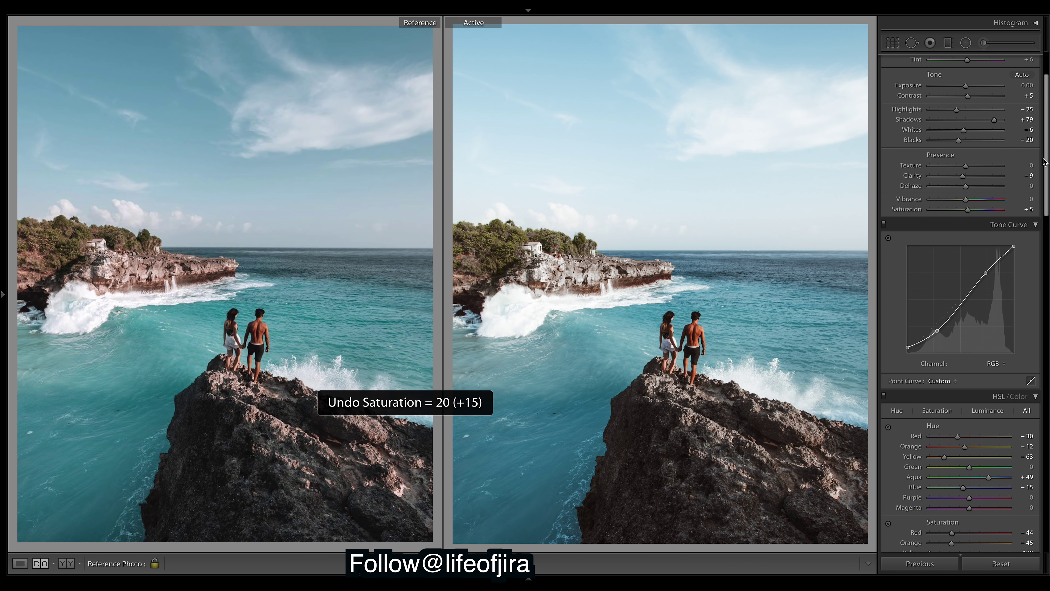
key("ctrl+z")
key("ctrl+z")
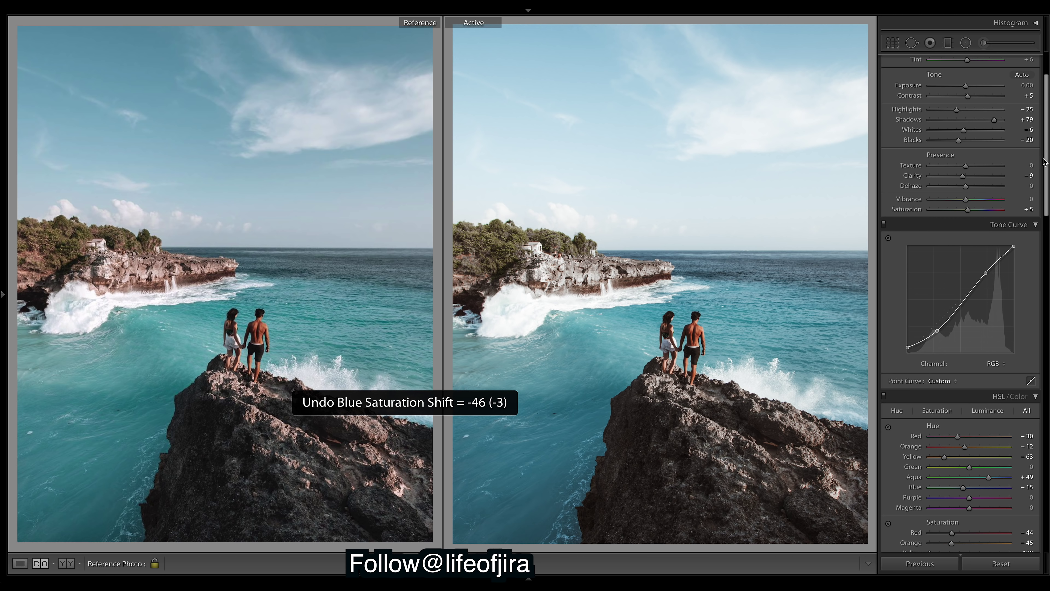
key("ctrl+z")
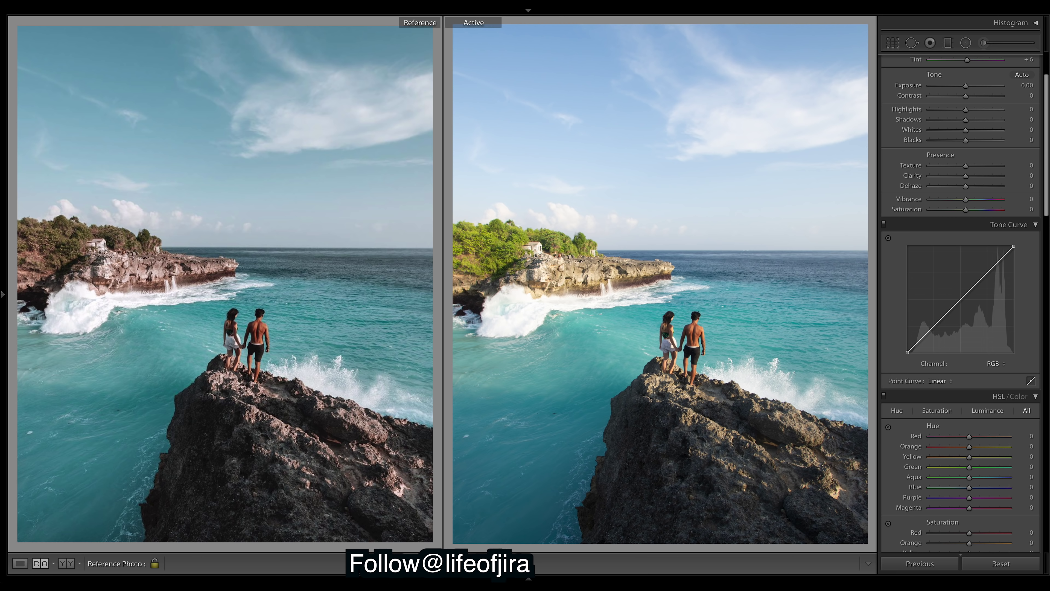
Set the active photo's Highlights to -100 and Contrast to -60
scroll(960, 304, "down", 10)
scroll(960, 305, "down", 10)
scroll(1015, 160, "up", 6)
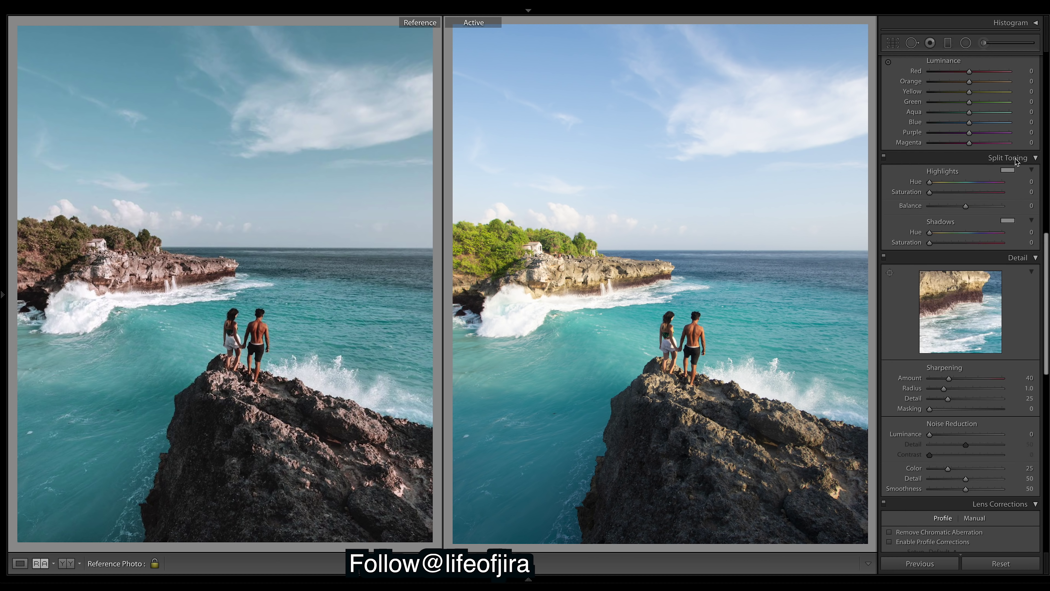
scroll(1016, 161, "up", 12)
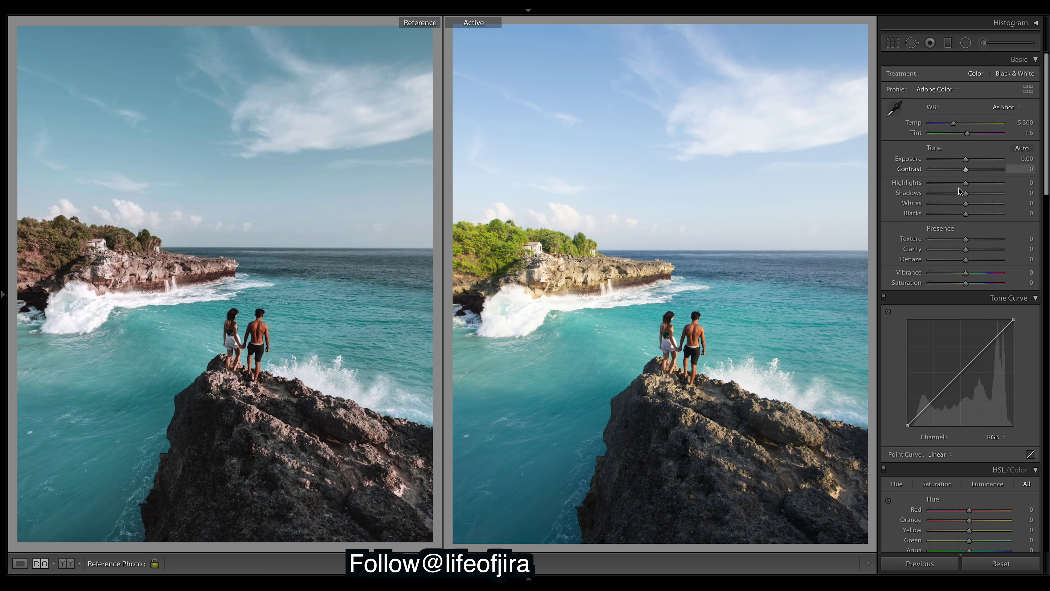
left_click(938, 184)
left_click_drag(939, 184, 931, 183)
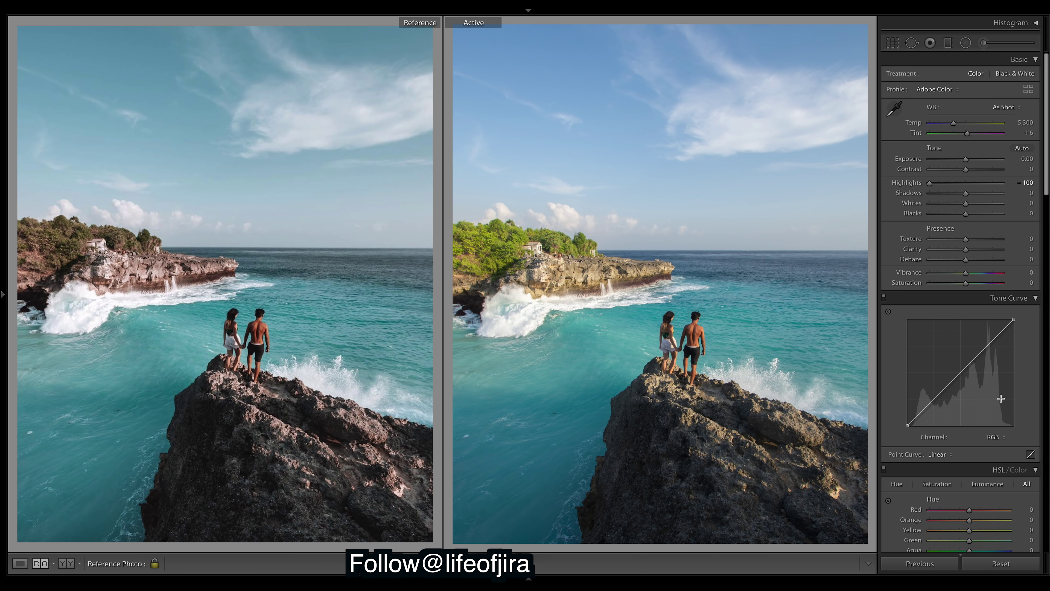
left_click(944, 169)
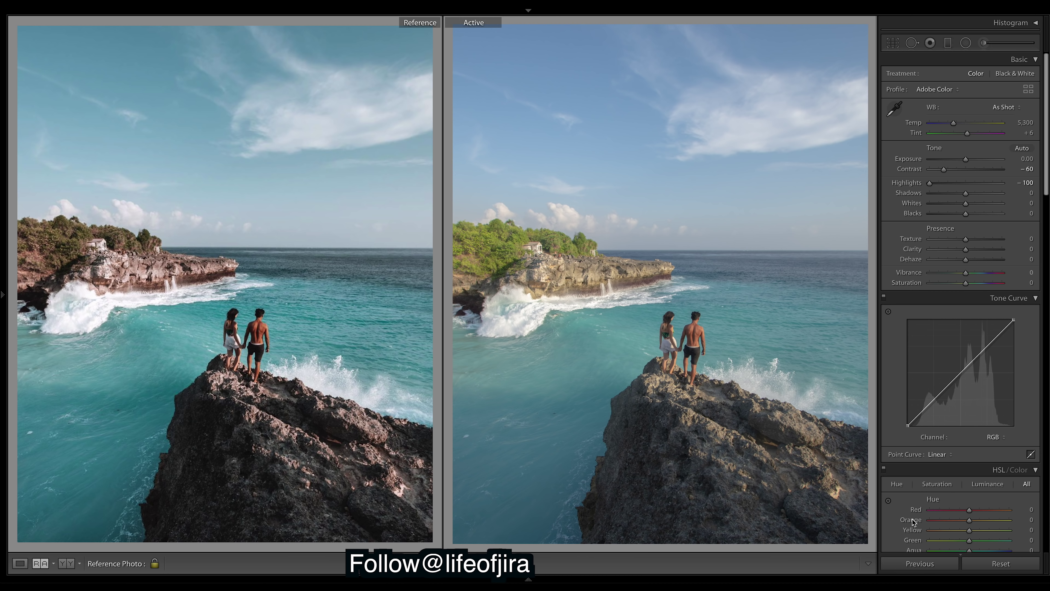
Shape the red channel tone curve into a gentle S, with the shadow point at about 23.5 / 19.6 % and the highlight point raised
left_click(996, 436)
left_click(996, 449)
left_click_drag(932, 400, 932, 405)
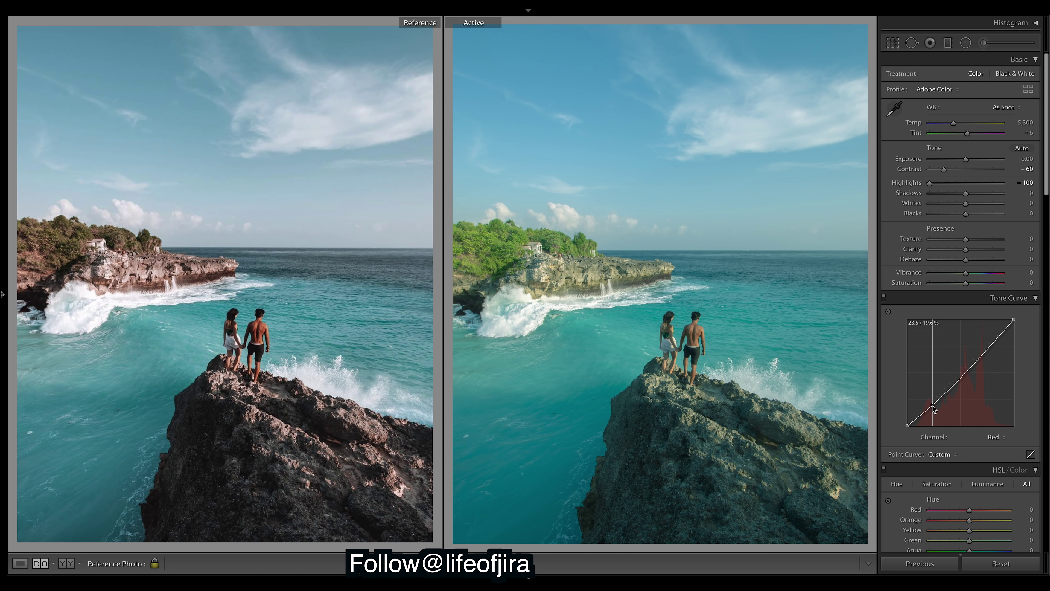
left_click_drag(986, 349, 987, 343)
Give the green channel tone curve a gentle S shape, with the shadow point at about 23.9 / 19.2 % and the highlight point raised
left_click(996, 437)
left_click(996, 446)
left_click(932, 401)
left_click_drag(932, 401, 933, 405)
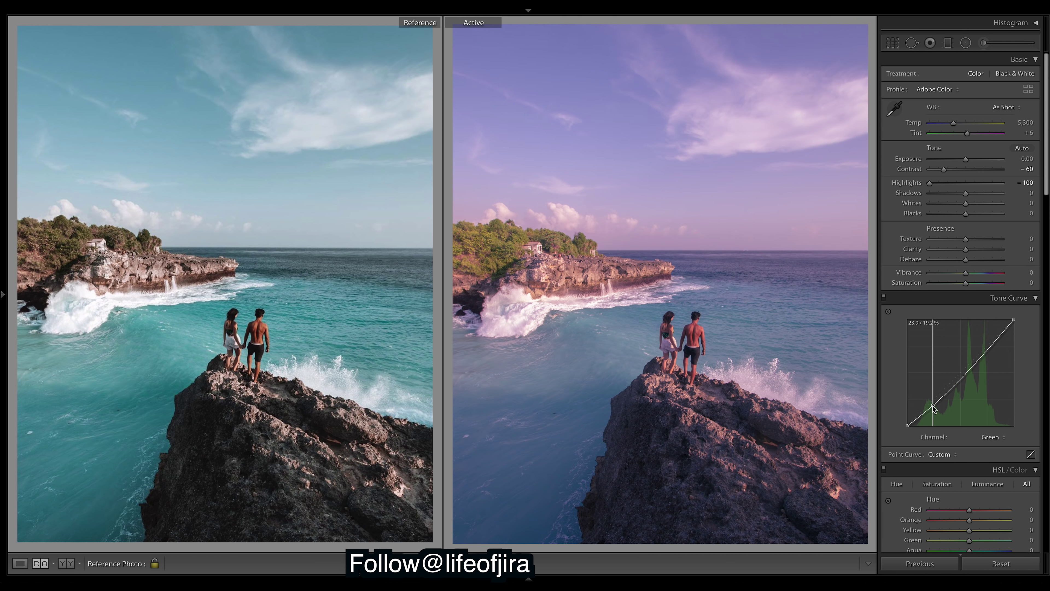
left_click_drag(989, 343, 989, 343)
Give the blue channel tone curve a gentle S shape, with the shadow point at about 24.3 / 19.2 % and the highlight point raised
left_click(996, 436)
left_click(996, 446)
left_click_drag(933, 400, 933, 407)
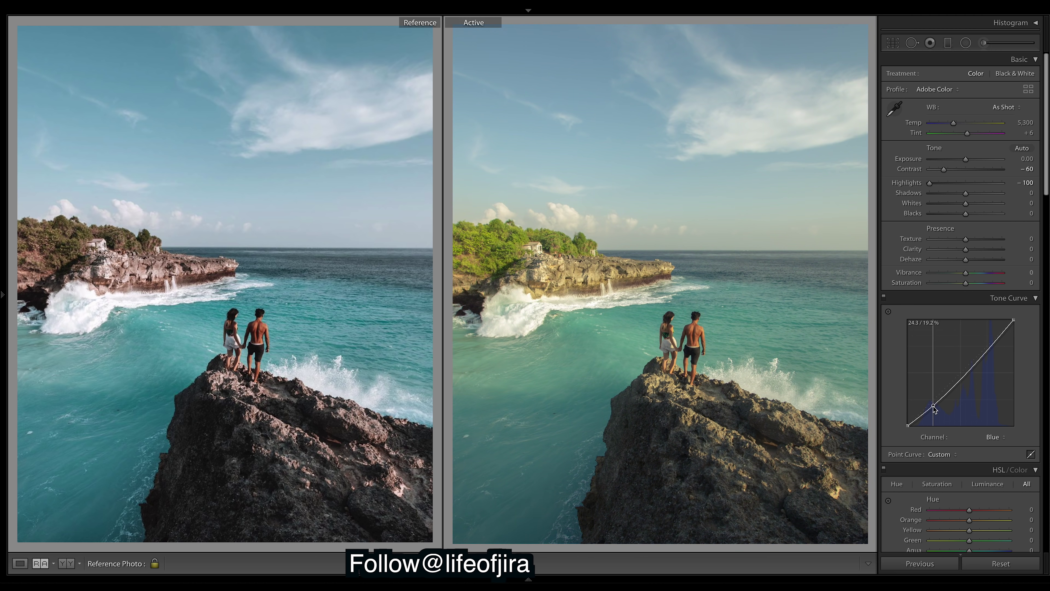
left_click_drag(986, 350, 985, 343)
Shape the RGB tone curve with a lifted black point, lowered shadows and a highlight anchor, and set Contrast to -63
left_click(996, 436)
left_click(996, 410)
double_click(944, 169)
left_click_drag(907, 425, 931, 413)
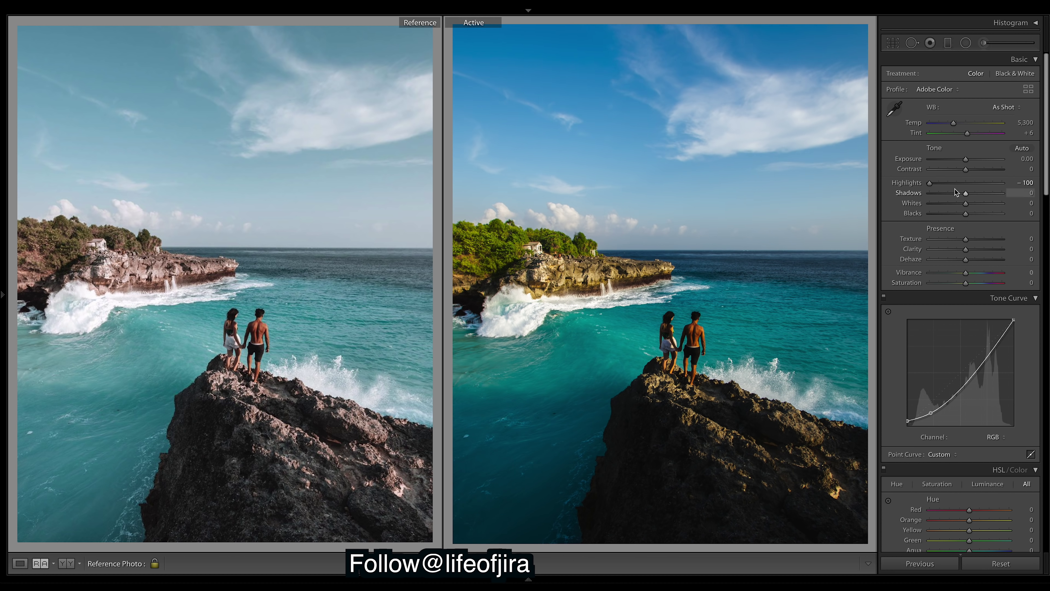
left_click_drag(965, 169, 942, 169)
left_click_drag(931, 413, 988, 350)
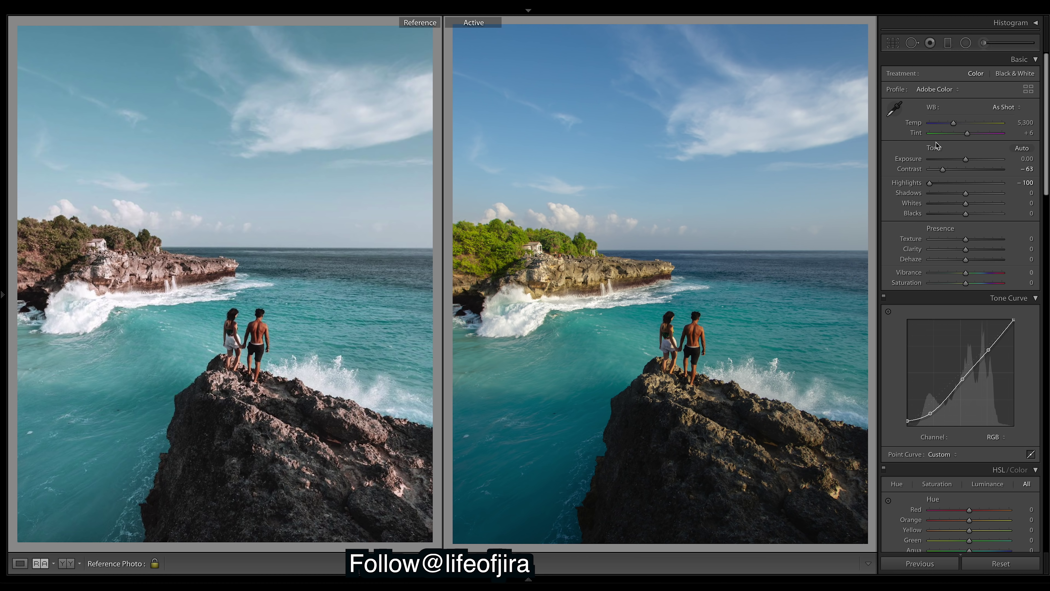
Try the Shadows at +66, reset them for comparison, and set Shadows to +89
left_click_drag(965, 193, 990, 194)
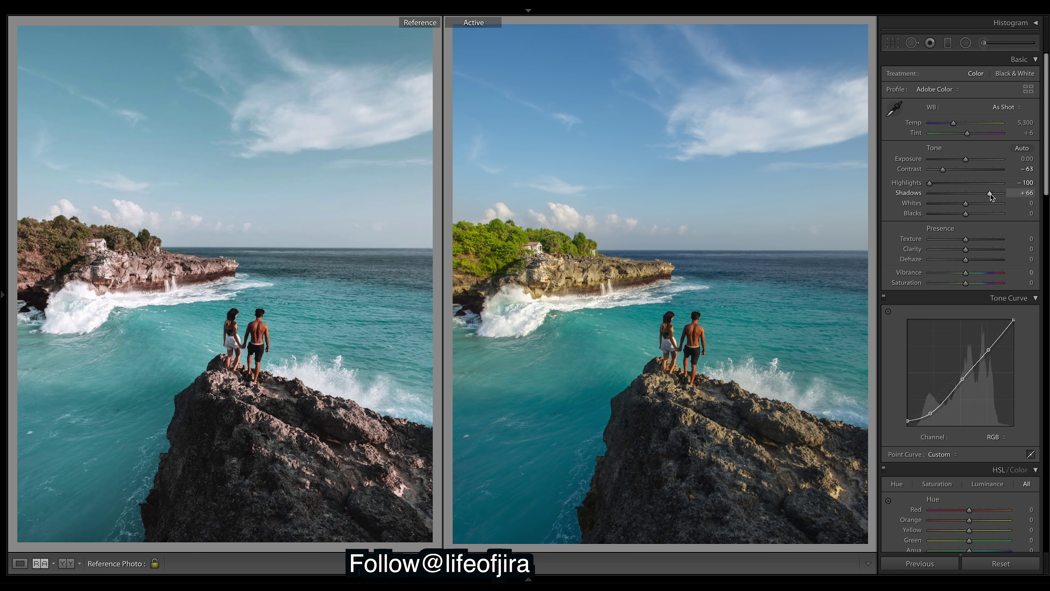
double_click(990, 193)
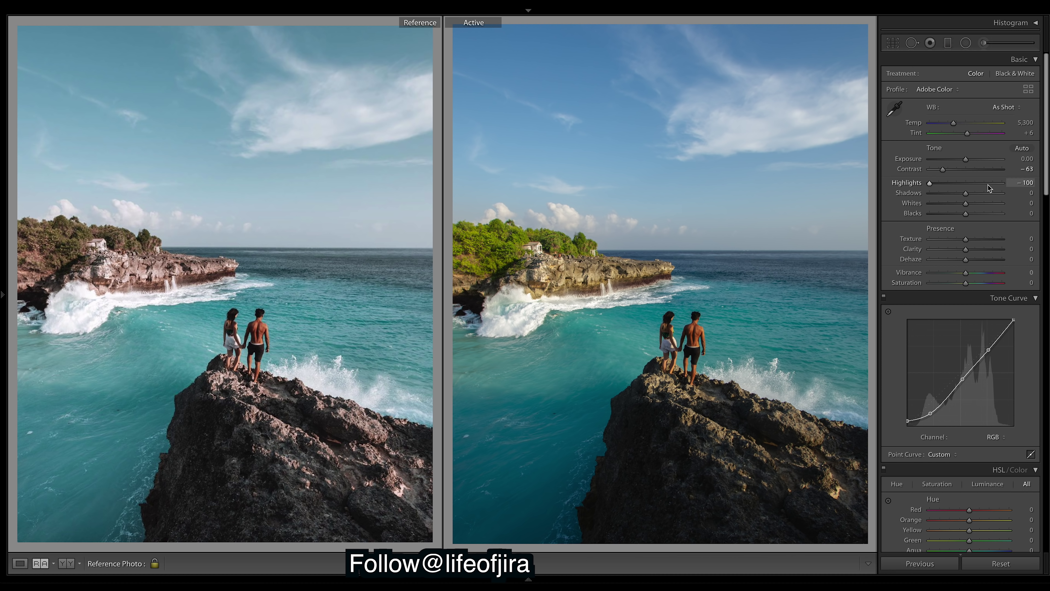
left_click(990, 194)
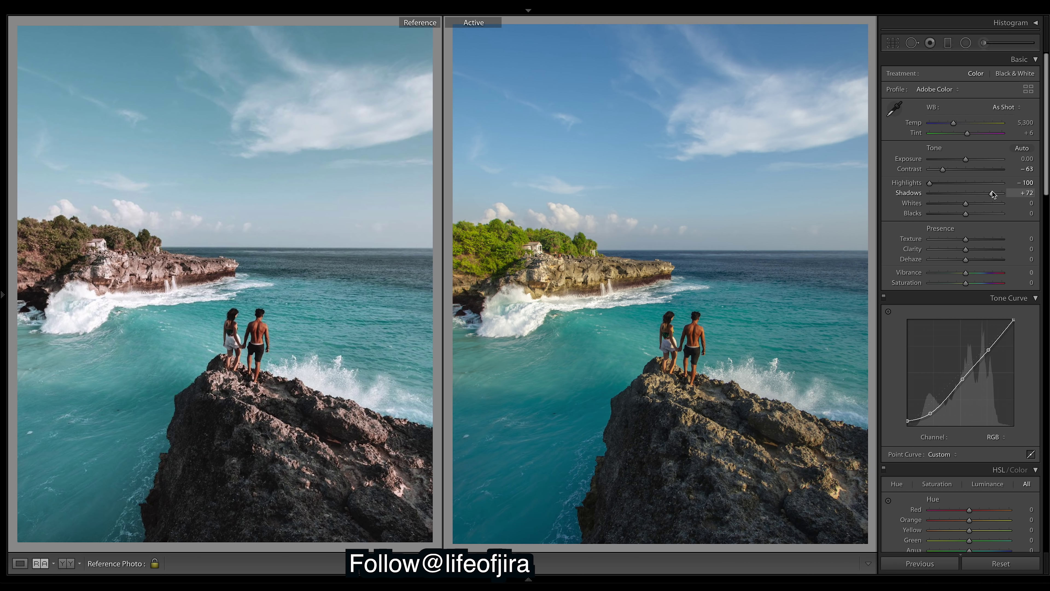
left_click_drag(993, 192, 999, 192)
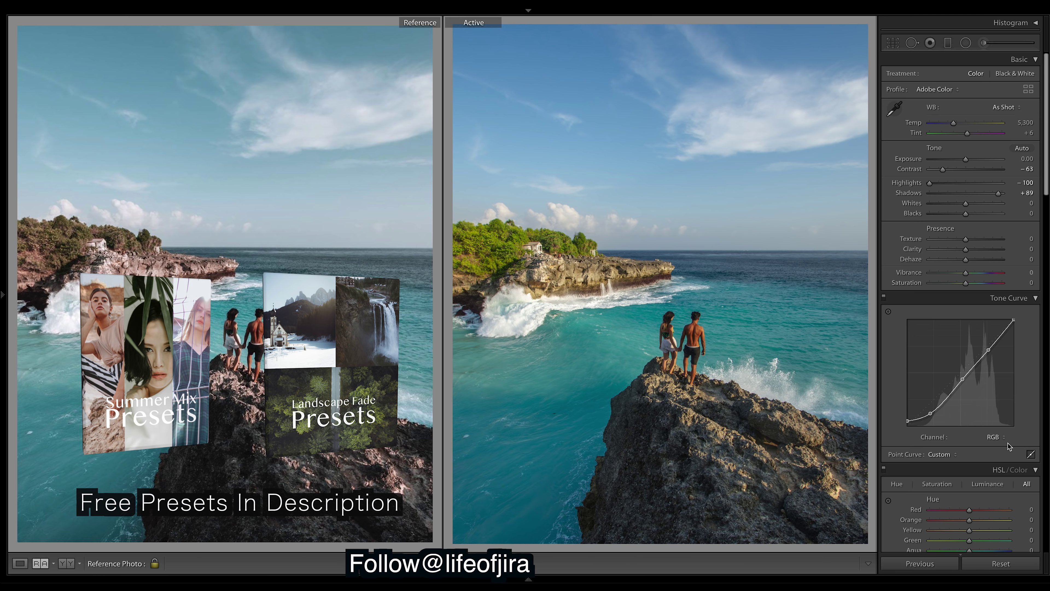
Examine the points and shapes of the red channel and RGB tone curves
left_click(996, 437)
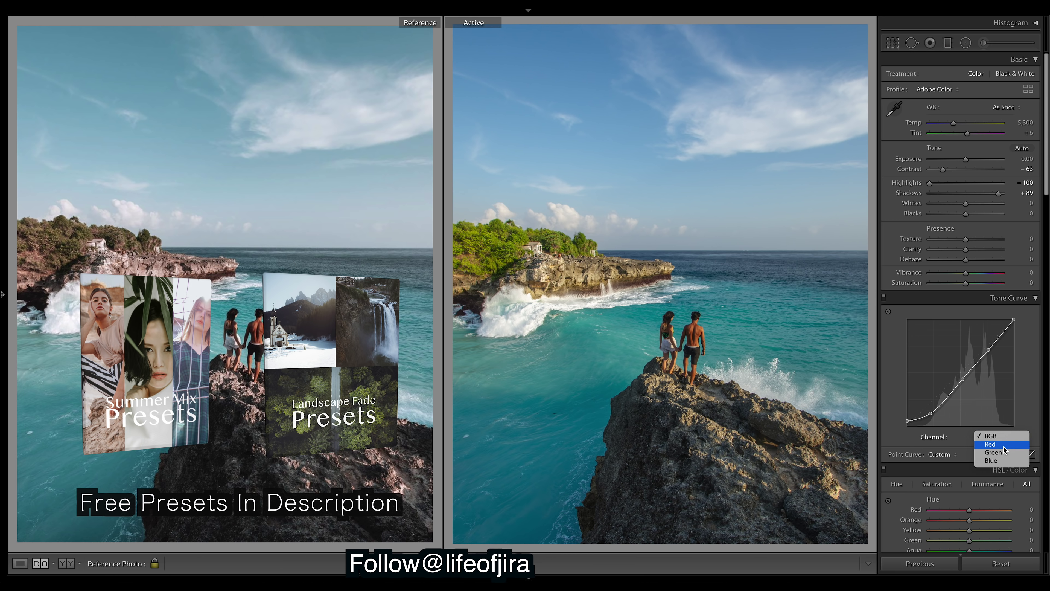
left_click(1004, 444)
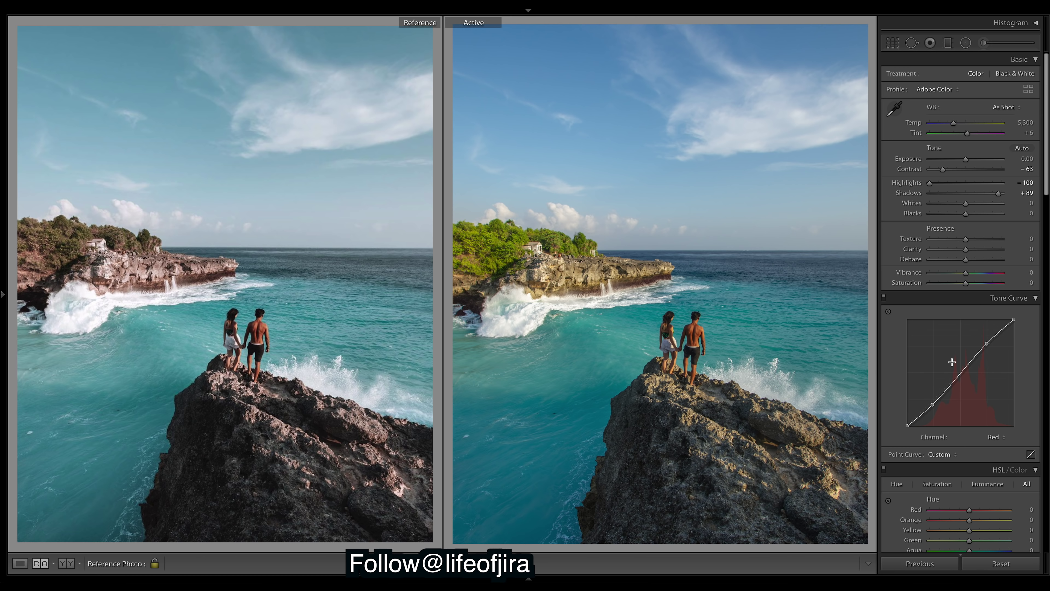
left_click(996, 437)
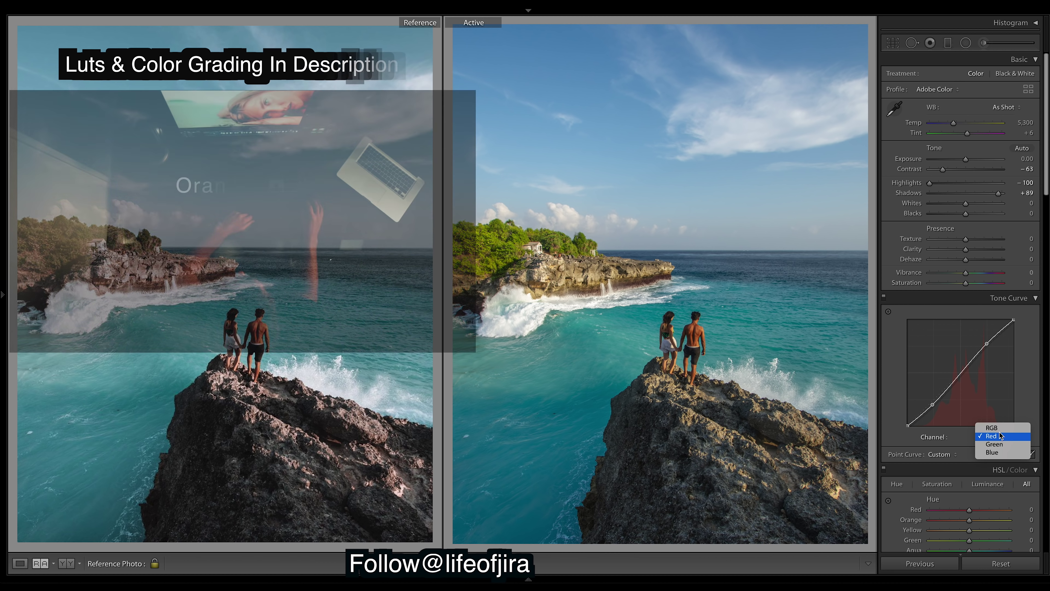
left_click(994, 427)
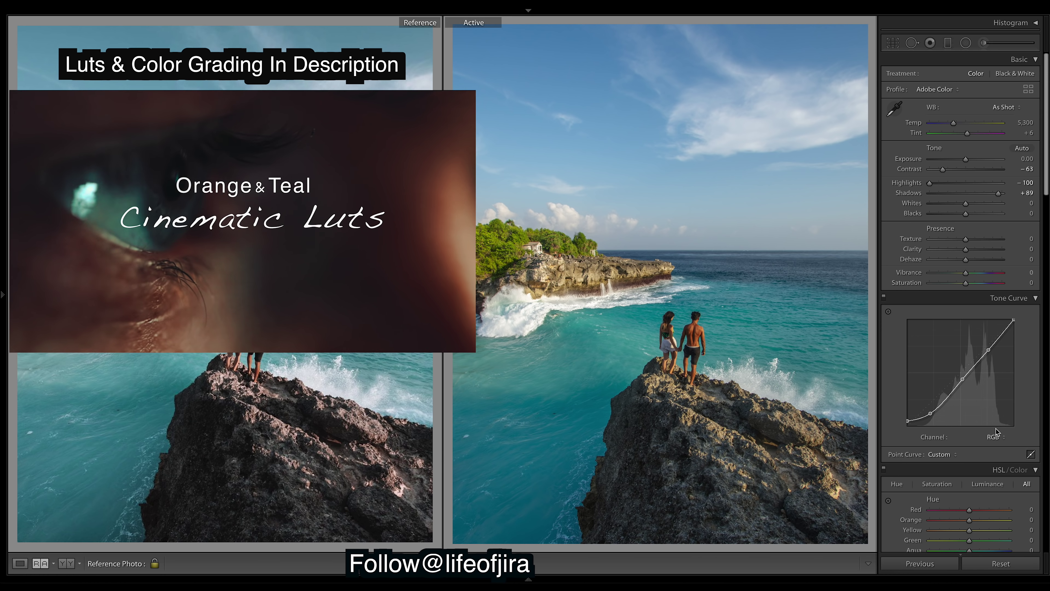
left_click(997, 437)
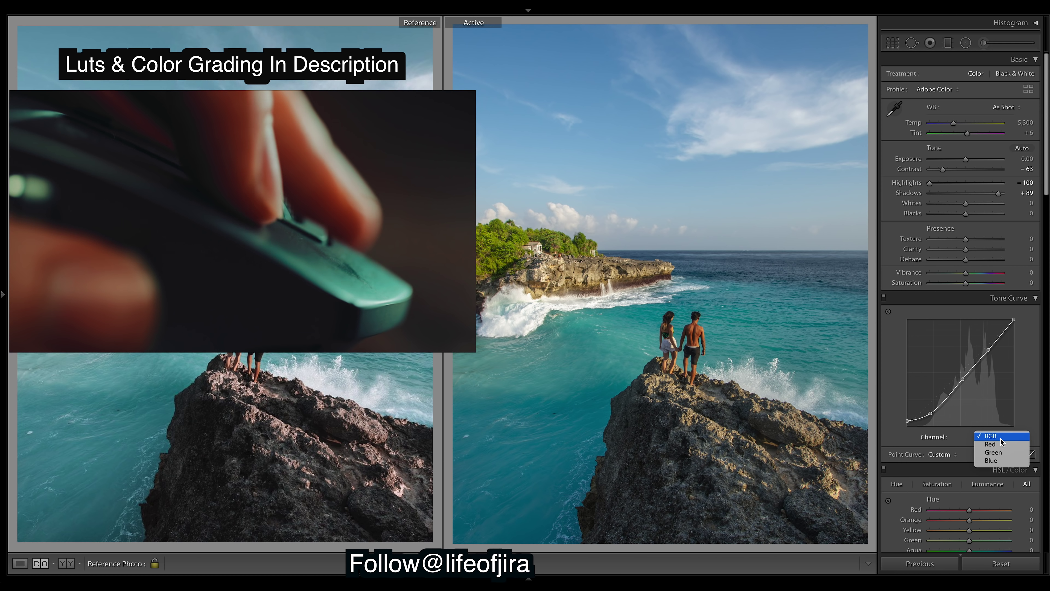
left_click(999, 444)
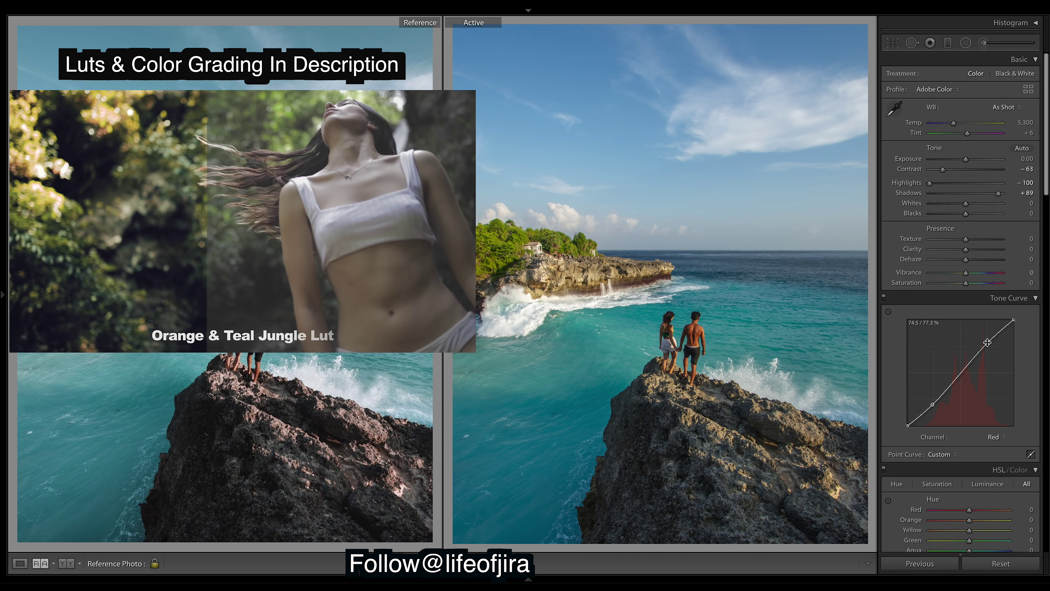
left_click(987, 342)
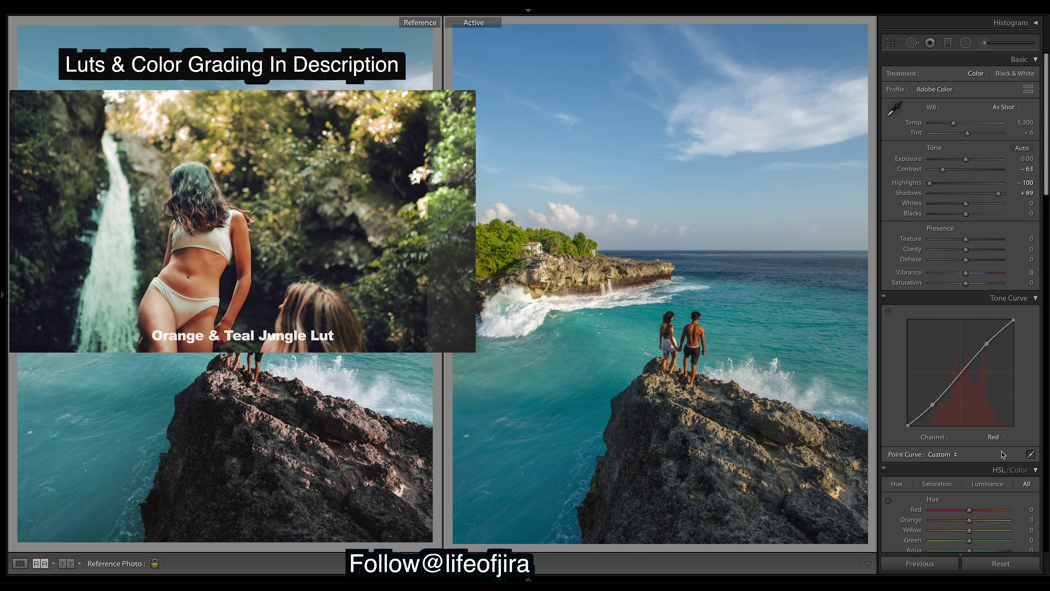
left_click(996, 437)
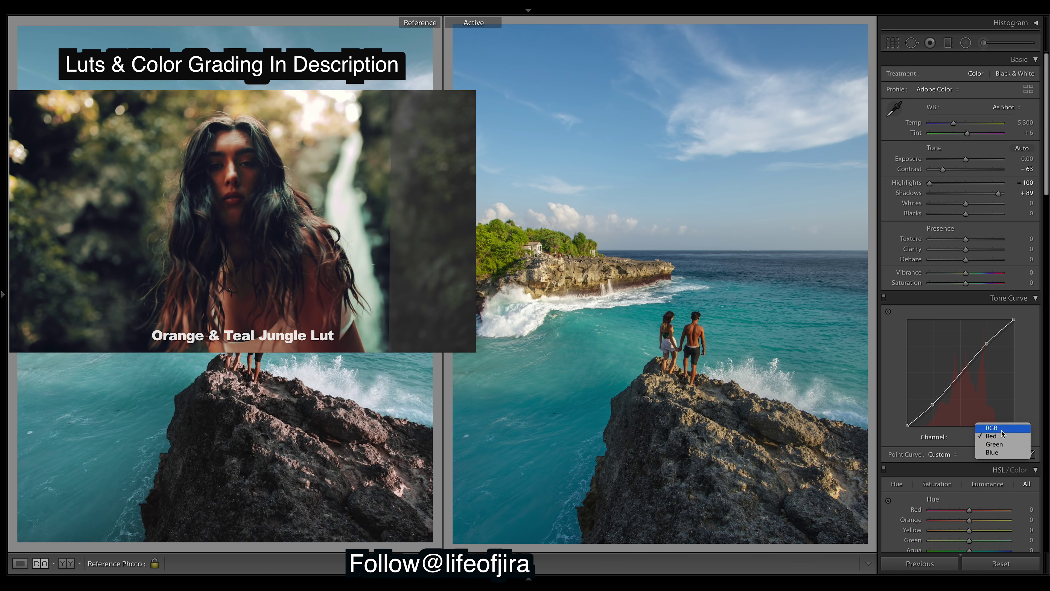
left_click(1000, 429)
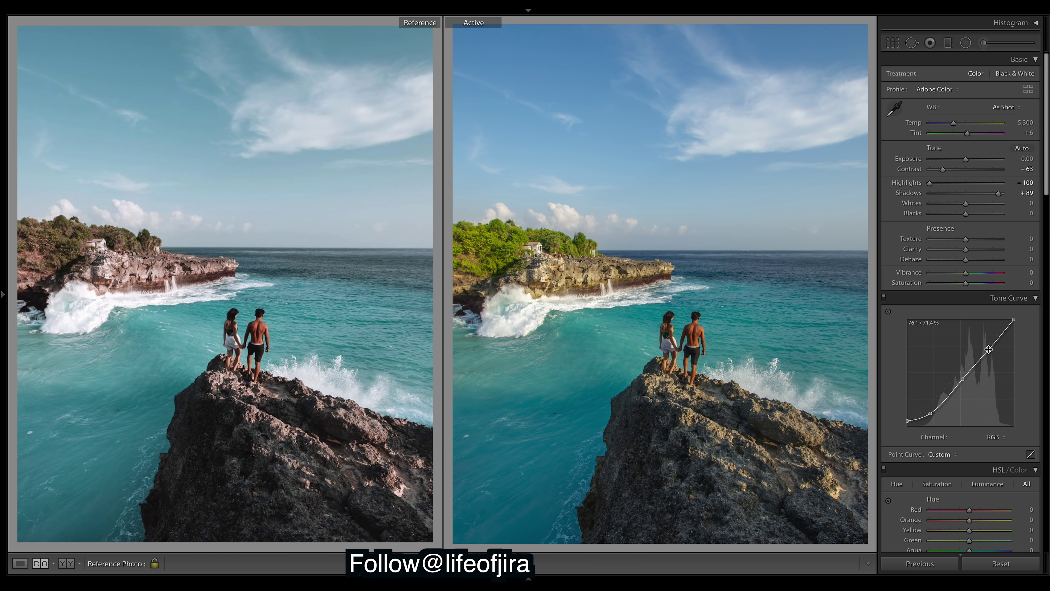
Try raising the highlight point and lowering the shadow point of the RGB tone curve, undoing each change
left_click_drag(988, 349, 988, 343)
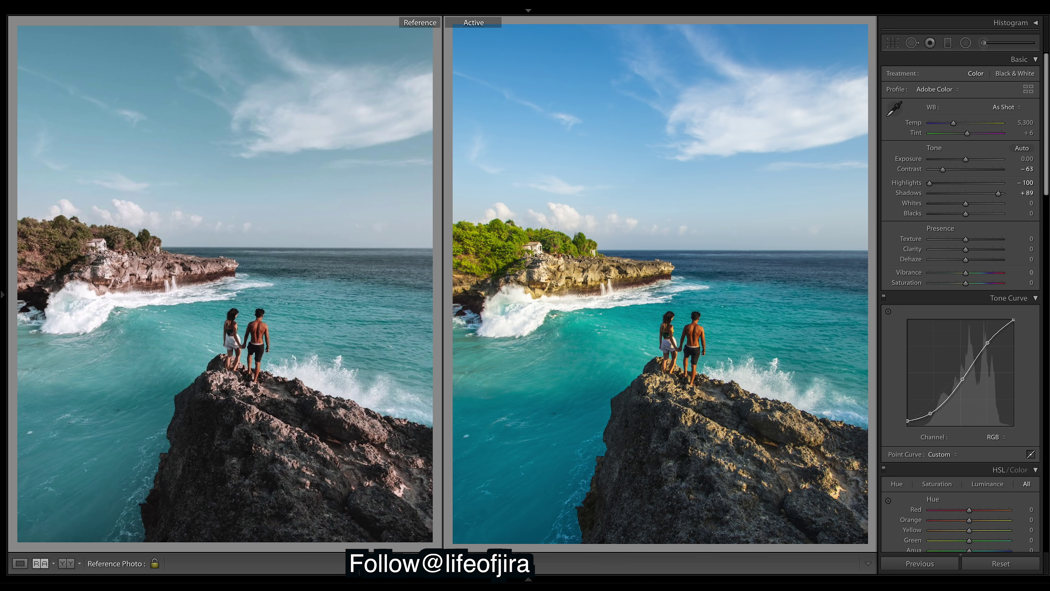
key("ctrl+z")
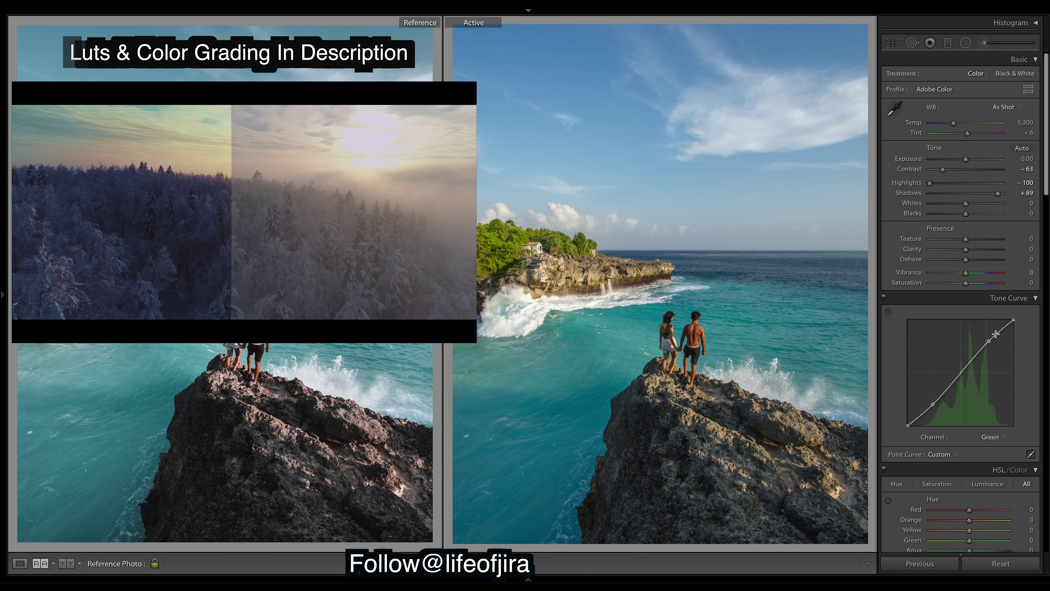
left_click(994, 437)
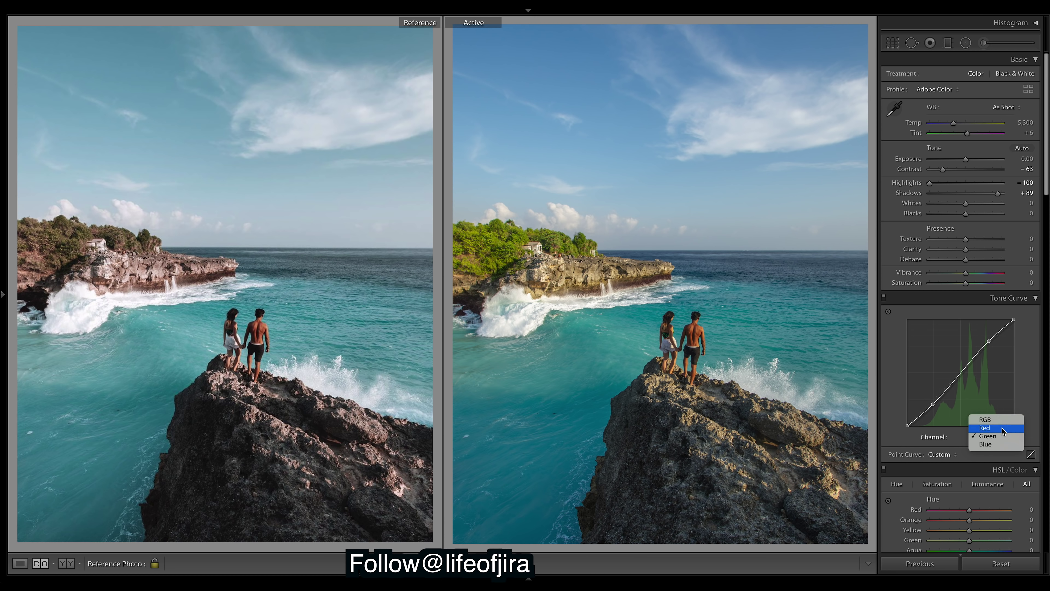
left_click(1002, 421)
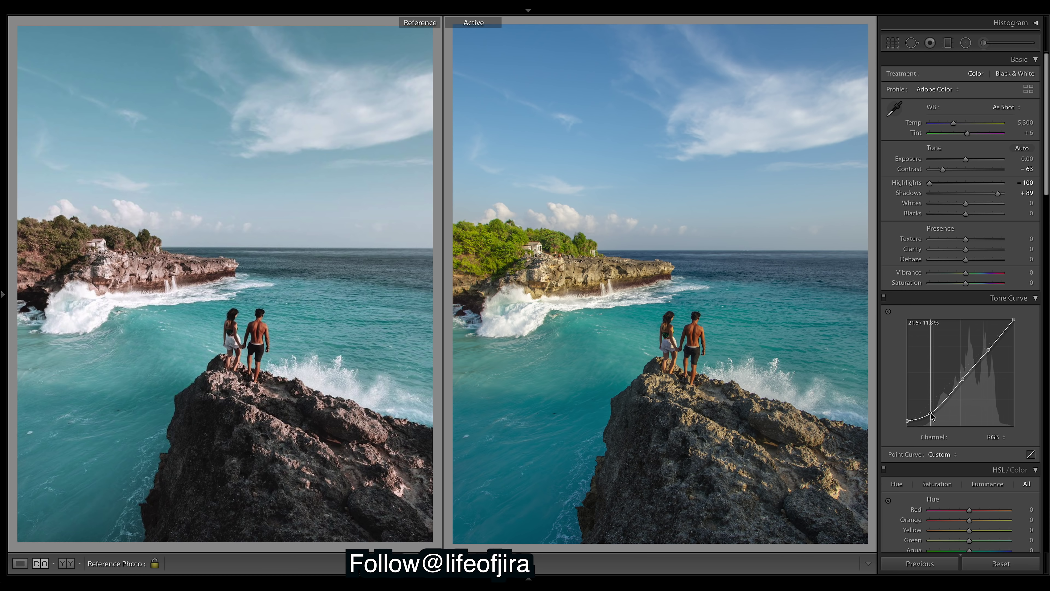
left_click_drag(930, 413, 922, 420)
key("ctrl+z")
Reset Contrast to 0 and set the HSL saturation to Red -43, Orange -41 and Yellow -39
double_click(946, 171)
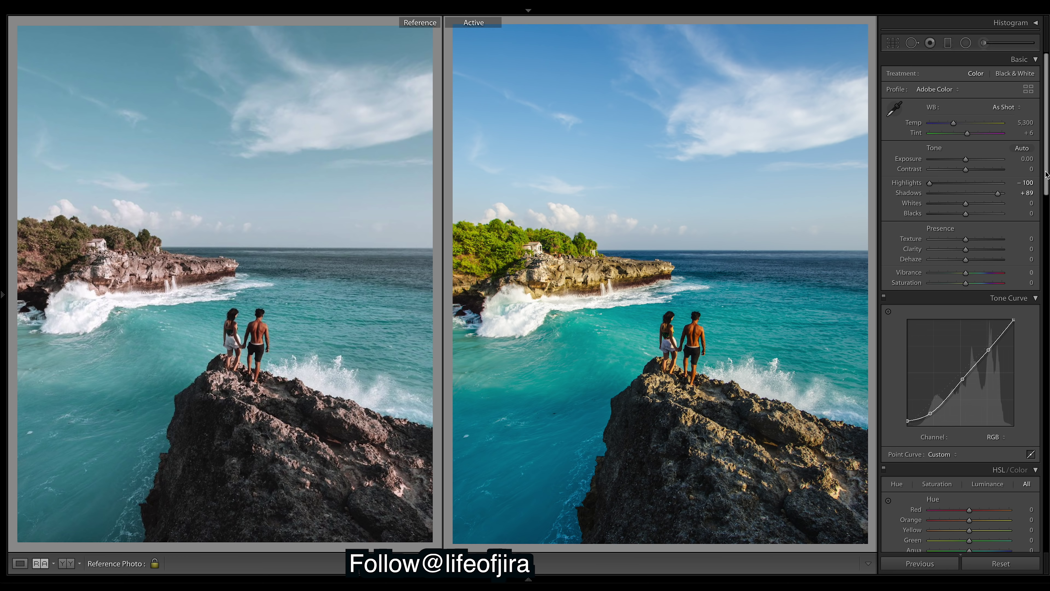
left_click_drag(1046, 174, 1045, 178)
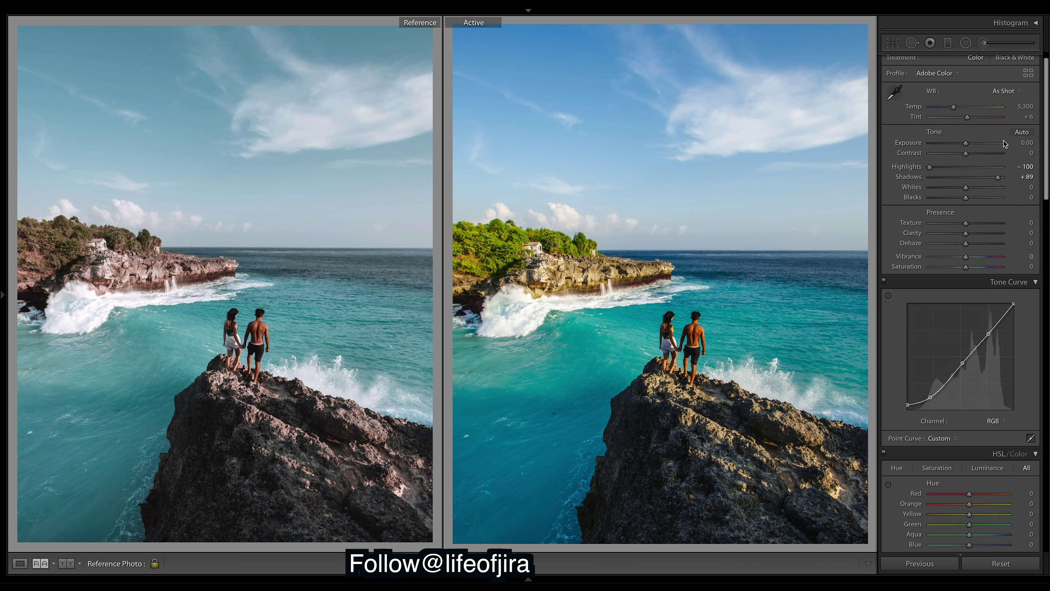
left_click_drag(1046, 186, 1049, 270)
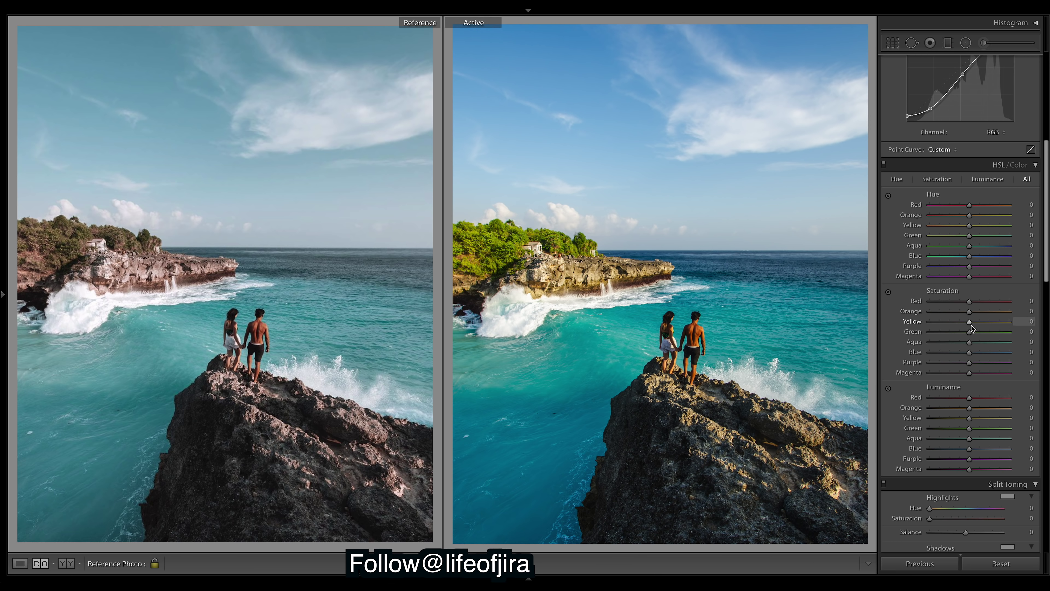
left_click(953, 302)
left_click(953, 311)
left_click(954, 322)
Lower the HSL saturation of Green to -81, Aqua to -48, Blue to -49 and Purple to -41
left_click(948, 331)
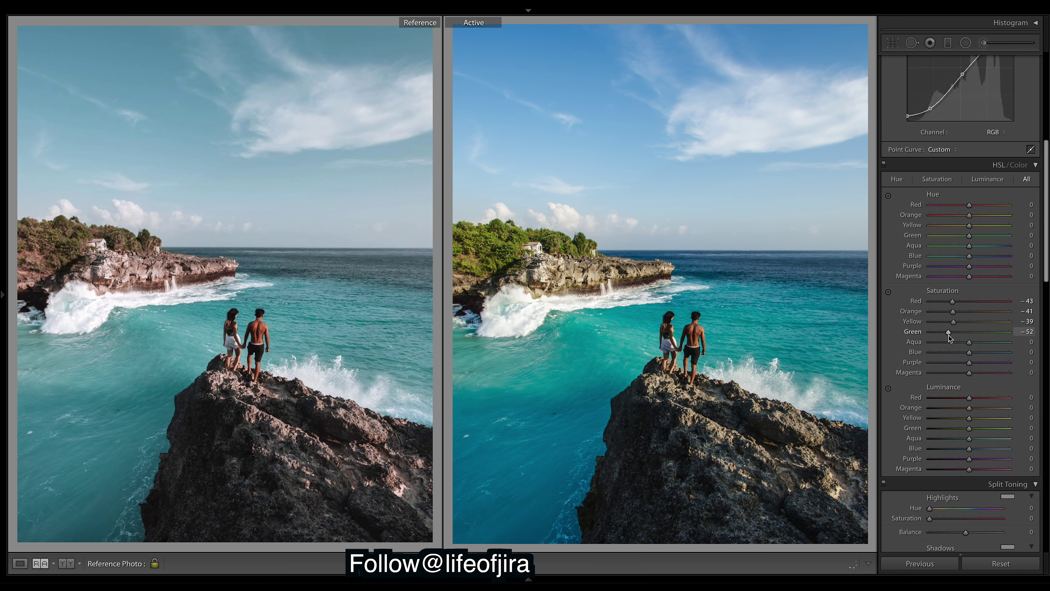
left_click(937, 332)
left_click(951, 342)
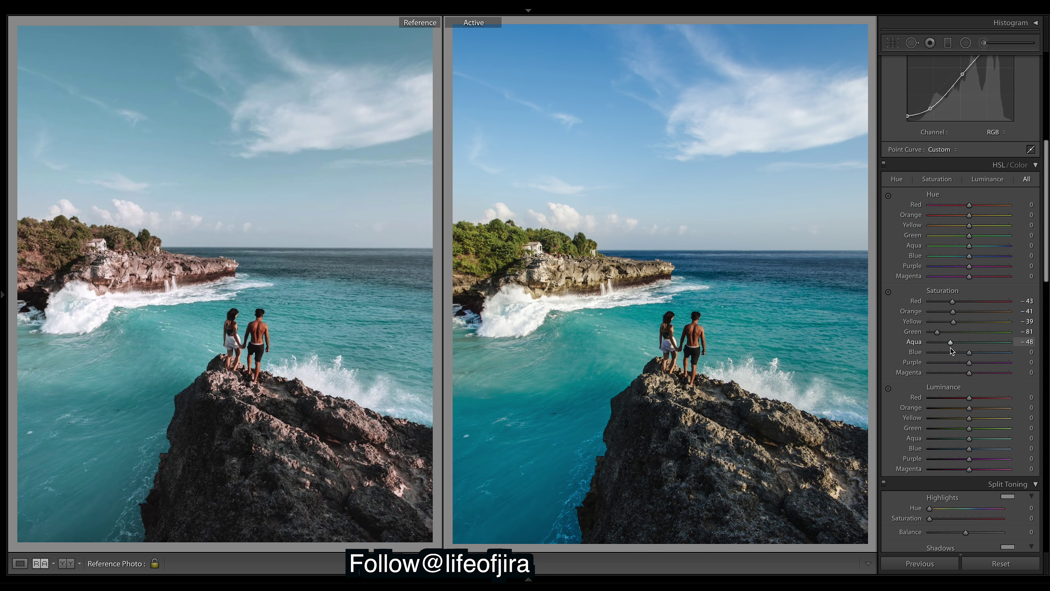
left_click(950, 352)
left_click(953, 359)
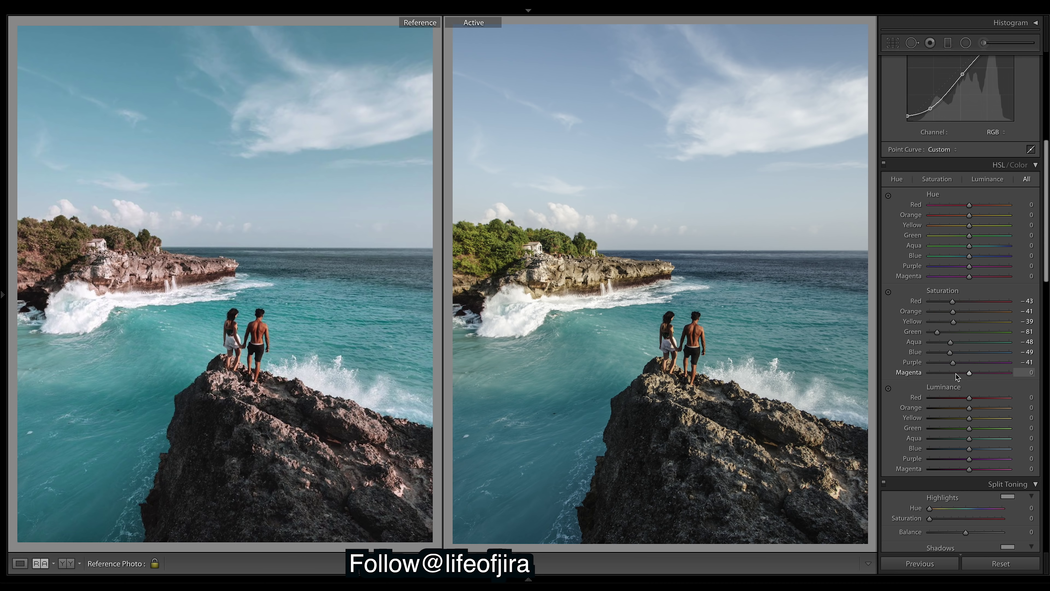
Set the HSL saturation of Magenta to -41, Aqua to -34 and Blue to -29
left_click(958, 352)
left_click(955, 344)
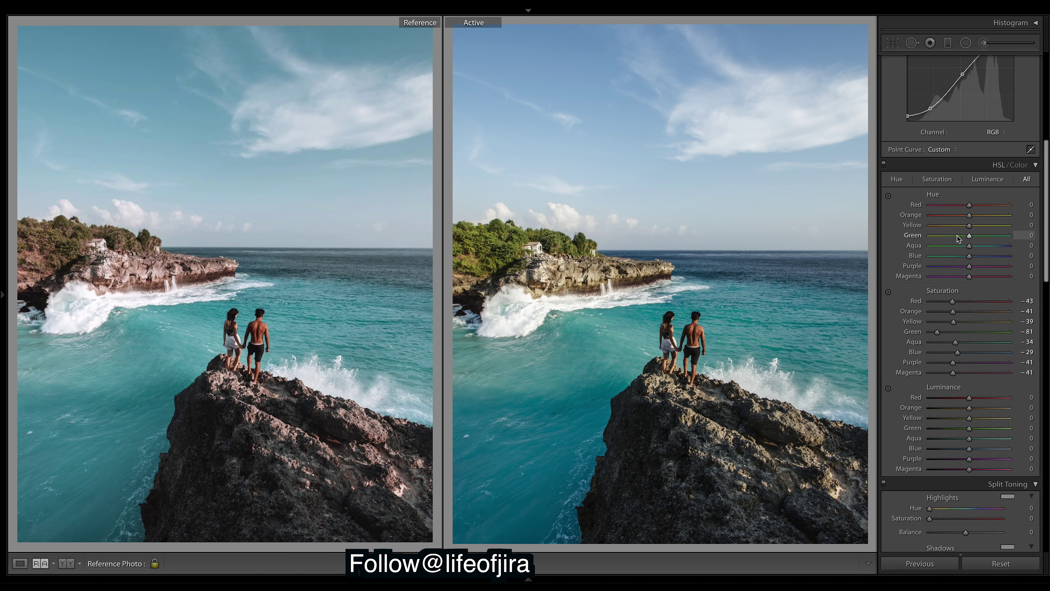
Lower the basic Clarity to -11 and raise the overall Saturation to +7
left_click_drag(1047, 243, 1025, 153)
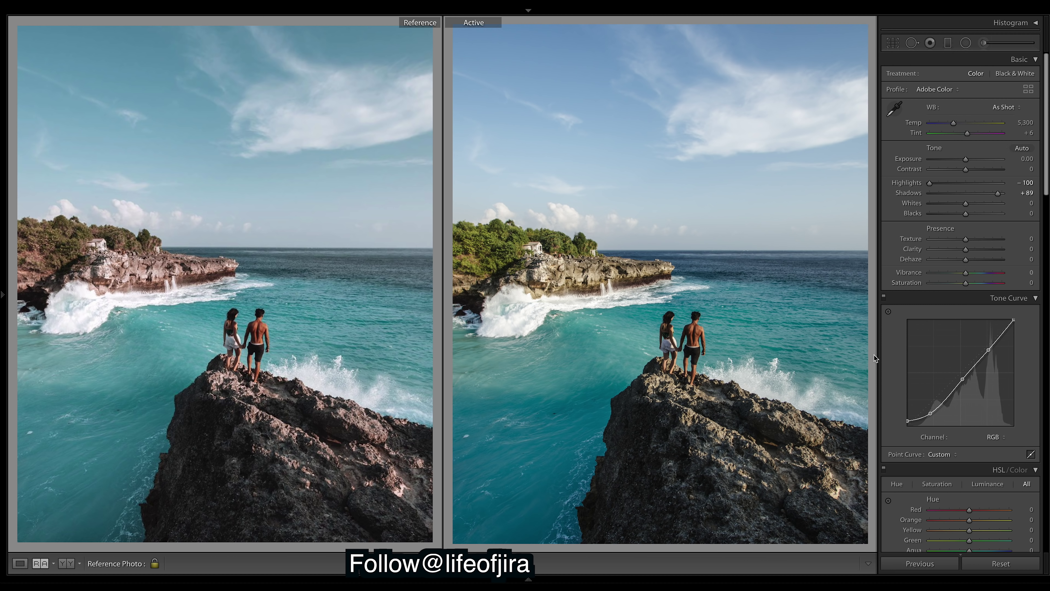
left_click_drag(968, 252, 964, 251)
scroll(1046, 155, "down", 2)
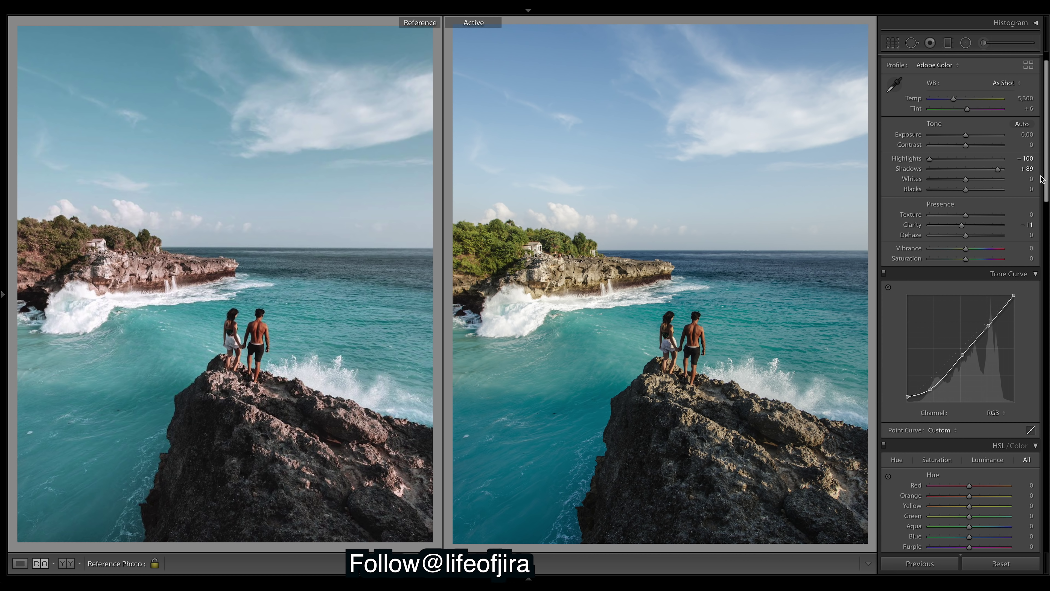
left_click_drag(968, 259, 969, 258)
scroll(1043, 131, "down", 2)
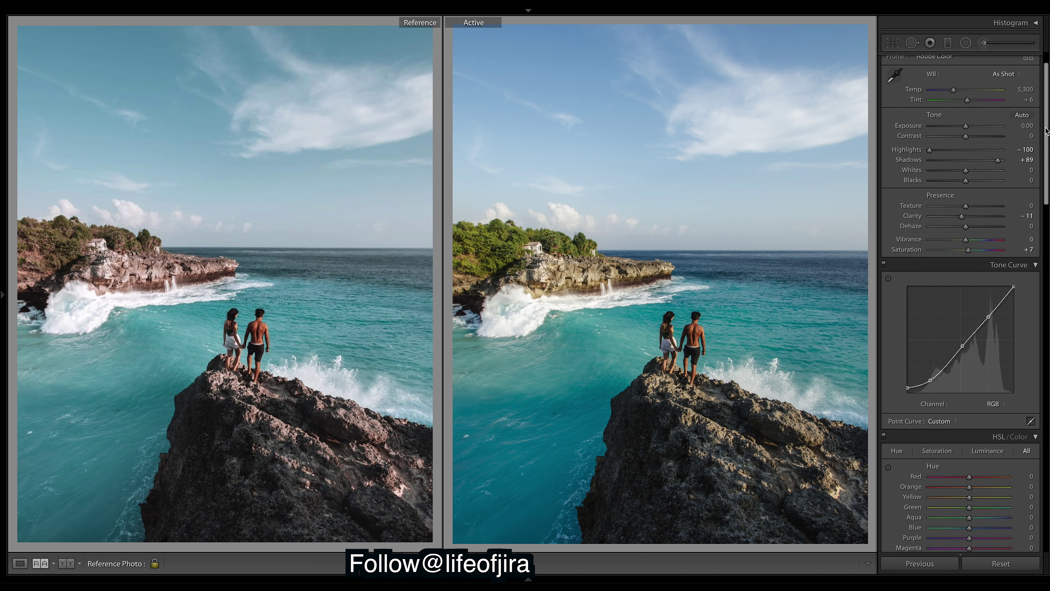
Set the basic tone values to Blacks -24, Shadows +88, Whites +14 and Exposure +0.15
scroll(992, 166, "up", 2)
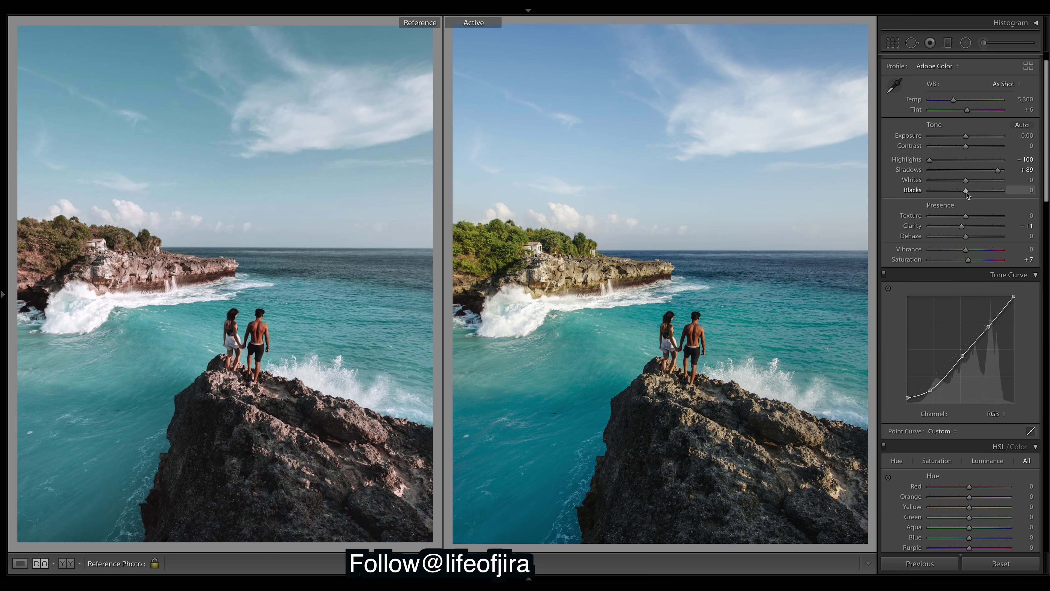
left_click_drag(966, 194, 955, 191)
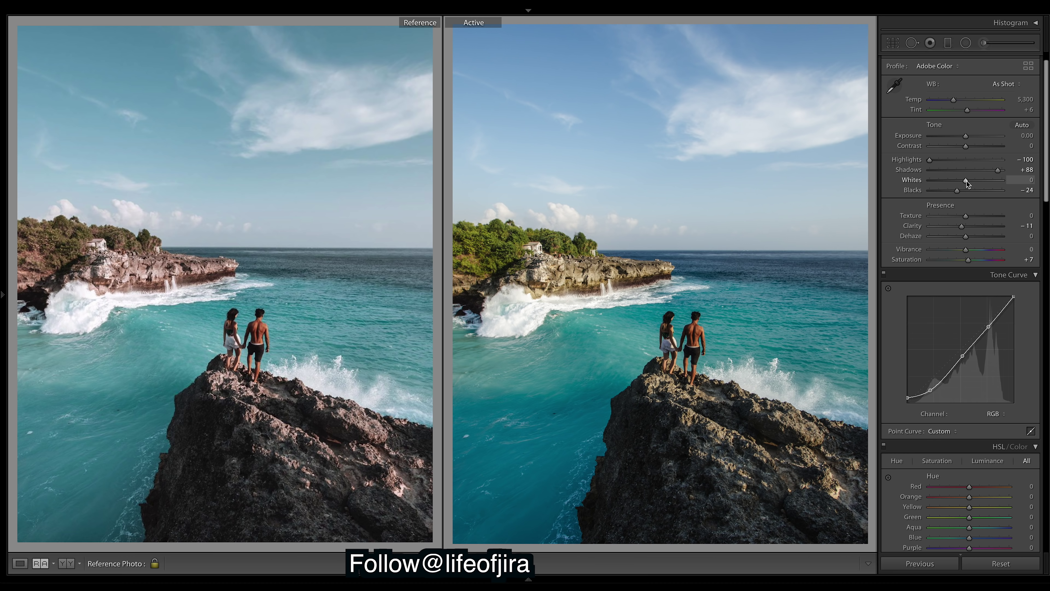
mouse_move(966, 180)
left_mouse_down()
mouse_move(980, 184)
mouse_move(971, 184)
left_mouse_up()
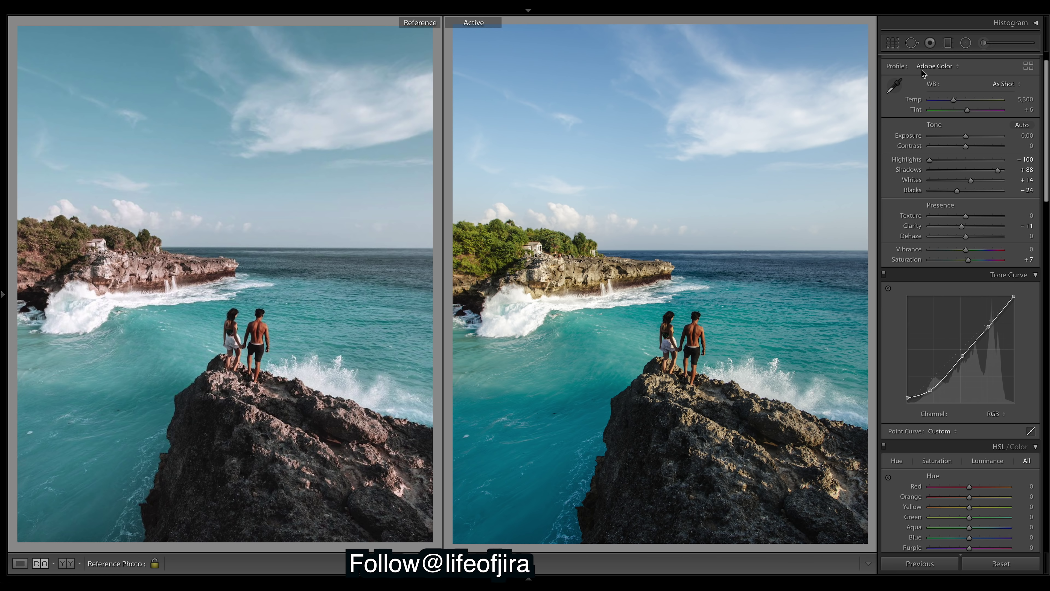
left_click_drag(965, 135, 967, 135)
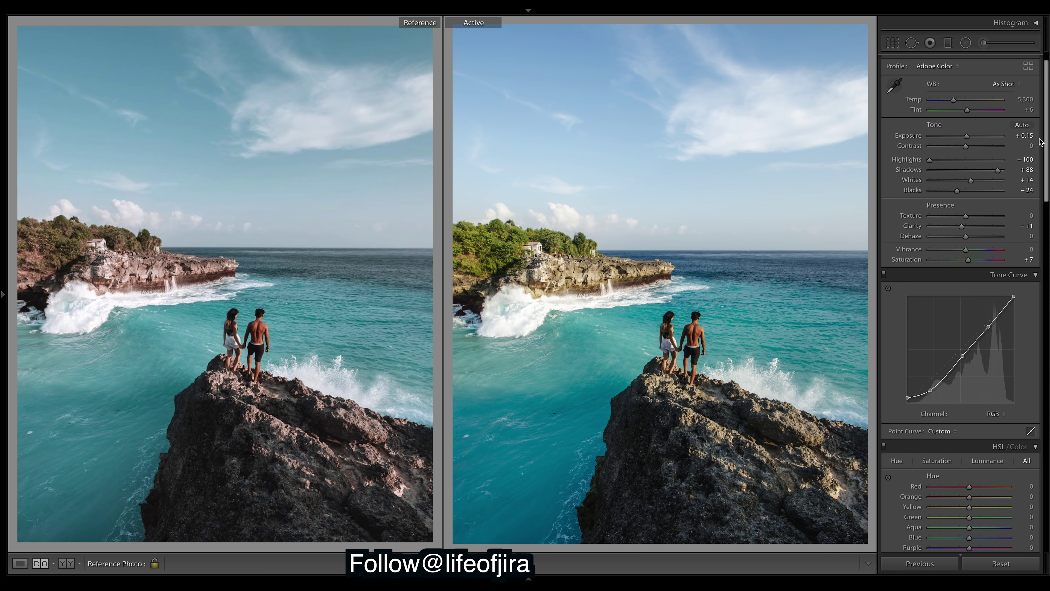
Split-tone the shadows with Hue 14 and Saturation 11
scroll(1047, 145, "down", 10)
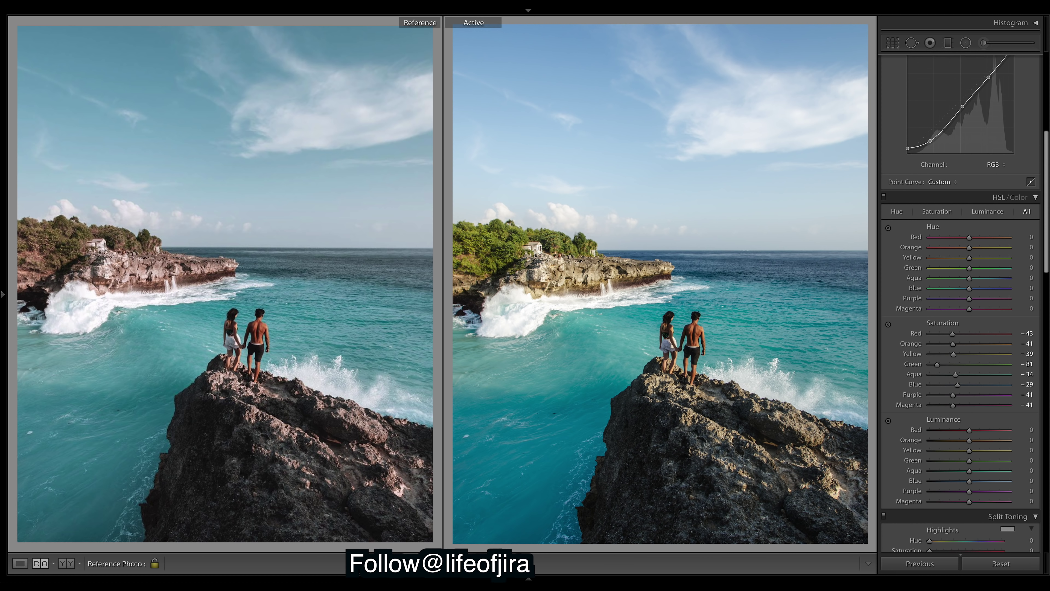
scroll(961, 304, "down", 4)
scroll(960, 304, "up", 5)
scroll(960, 303, "down", 2)
scroll(960, 304, "up", 3)
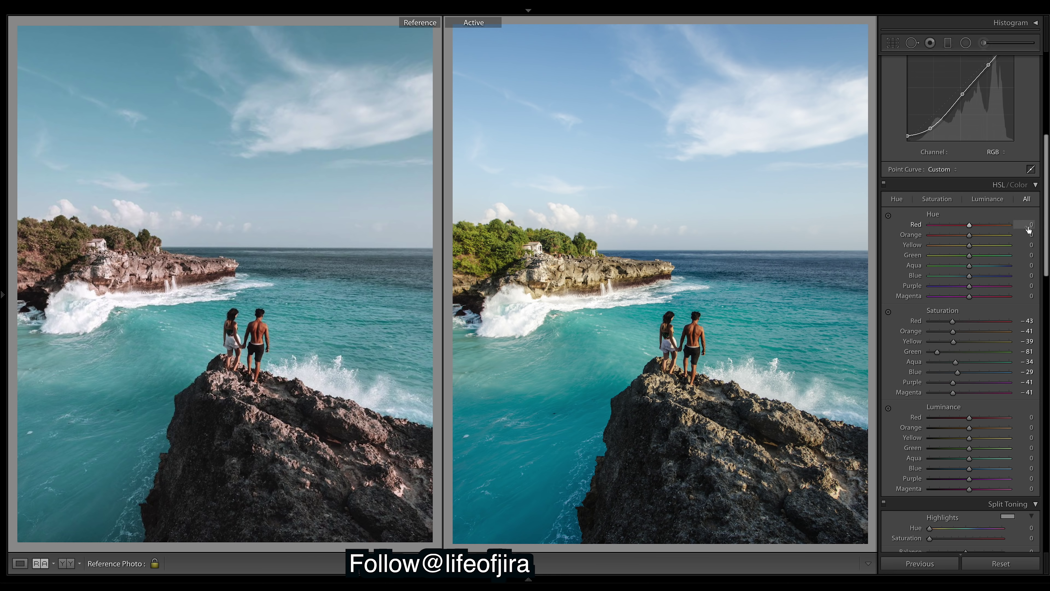
left_click_drag(1045, 215, 1046, 274)
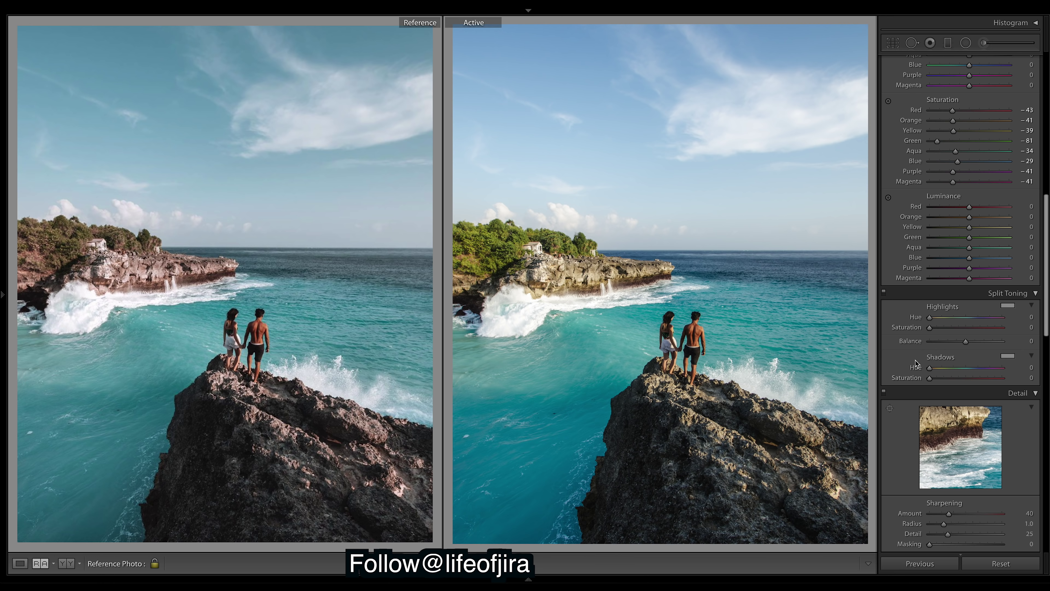
left_click_drag(929, 367, 933, 376)
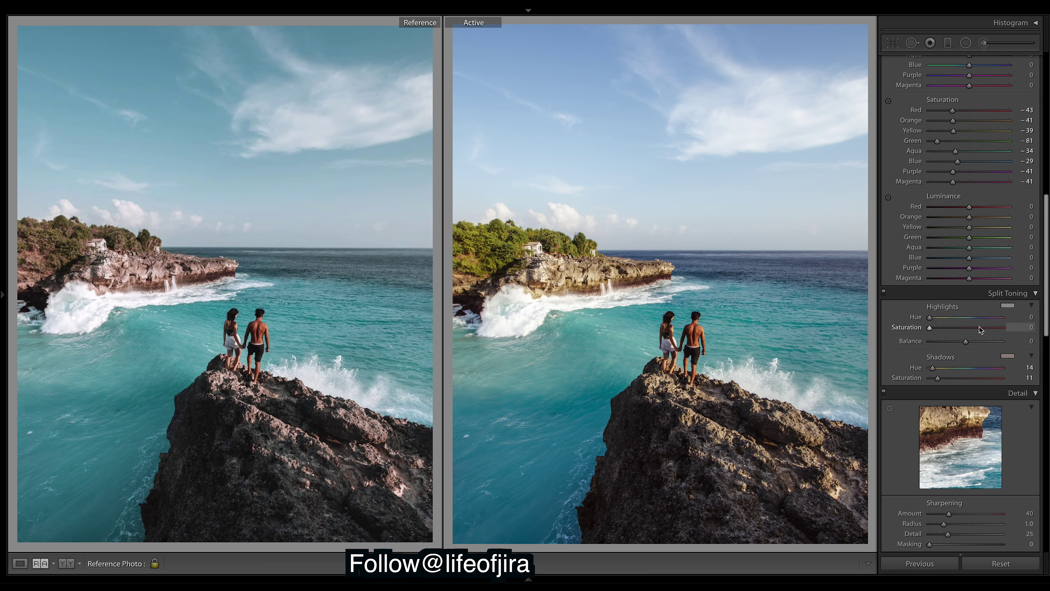
Split-tone the highlights with Hue 218 and Saturation 6
left_click_drag(972, 318, 968, 317)
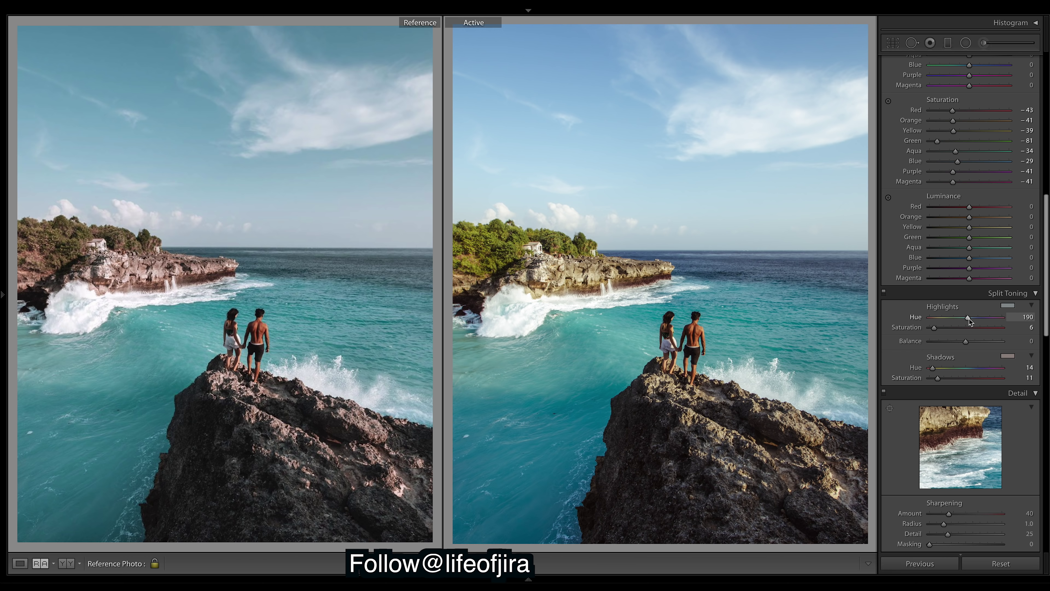
left_click_drag(970, 318, 986, 323)
left_click_drag(985, 318, 977, 317)
left_click_drag(973, 317, 973, 317)
left_click_drag(974, 317, 973, 318)
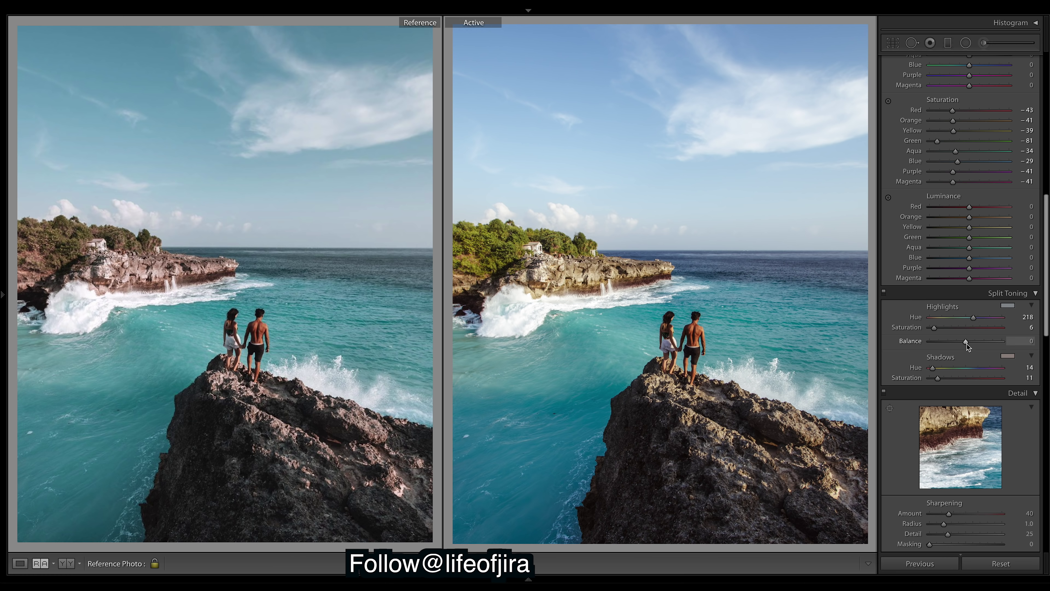
Test the split toning balance at both extremes, then set it to +61
left_click_drag(967, 341, 925, 332)
left_click_drag(985, 346, 1030, 347)
mouse_move(990, 346)
left_mouse_down()
mouse_move(928, 339)
mouse_move(1005, 353)
left_mouse_up()
left_click_drag(977, 341, 979, 341)
double_click(975, 341)
left_click_drag(968, 343, 982, 343)
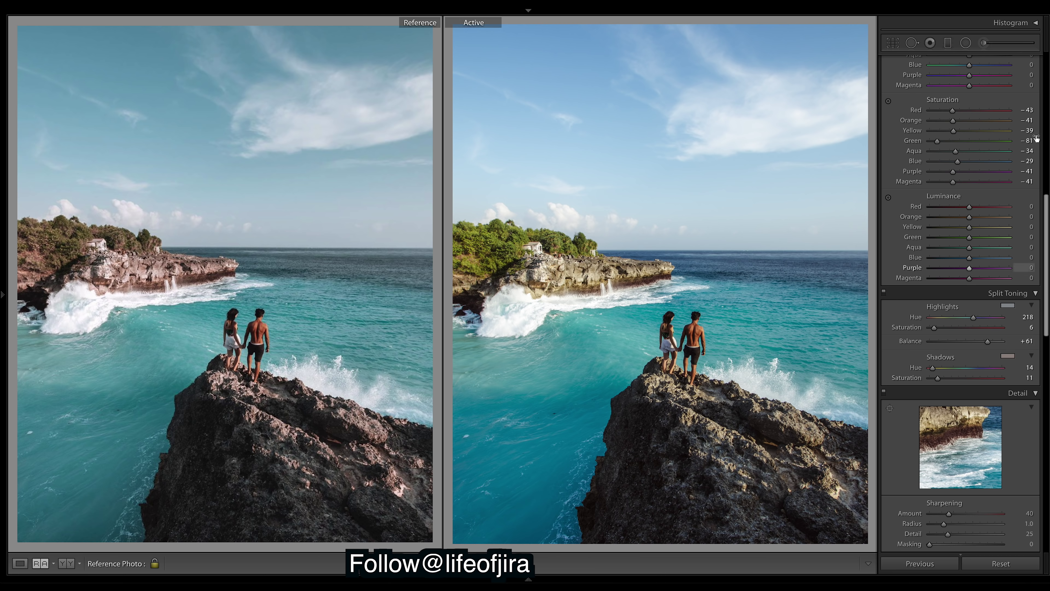
Shift the HSL Yellow hue to -82 and lower the Yellow saturation to -82
mouse_move(1046, 273)
left_mouse_down()
mouse_move(1046, 295)
mouse_move(1047, 276)
left_mouse_up()
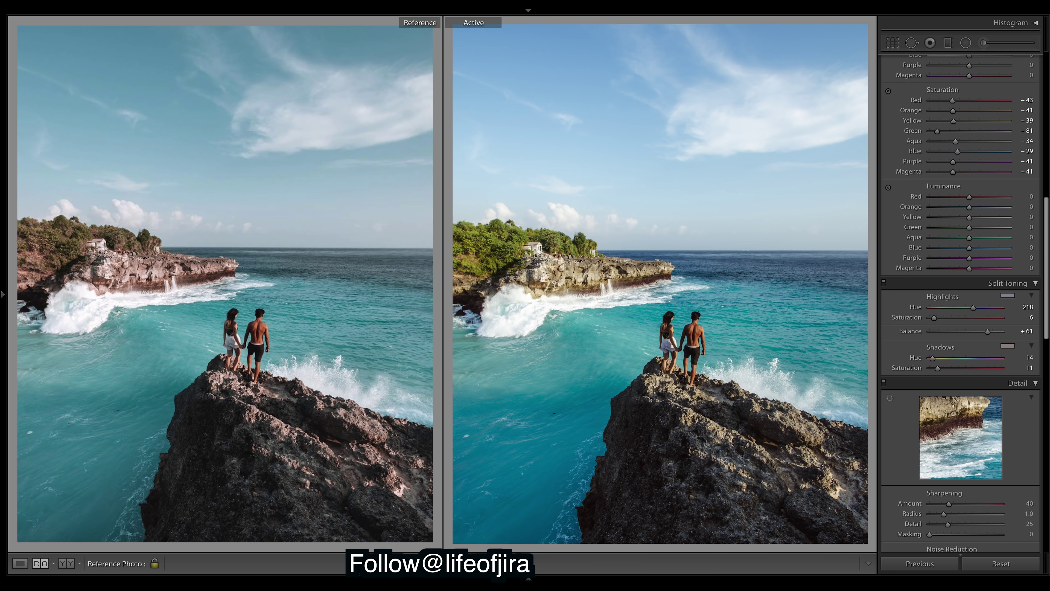
left_click_drag(1046, 254, 1048, 168)
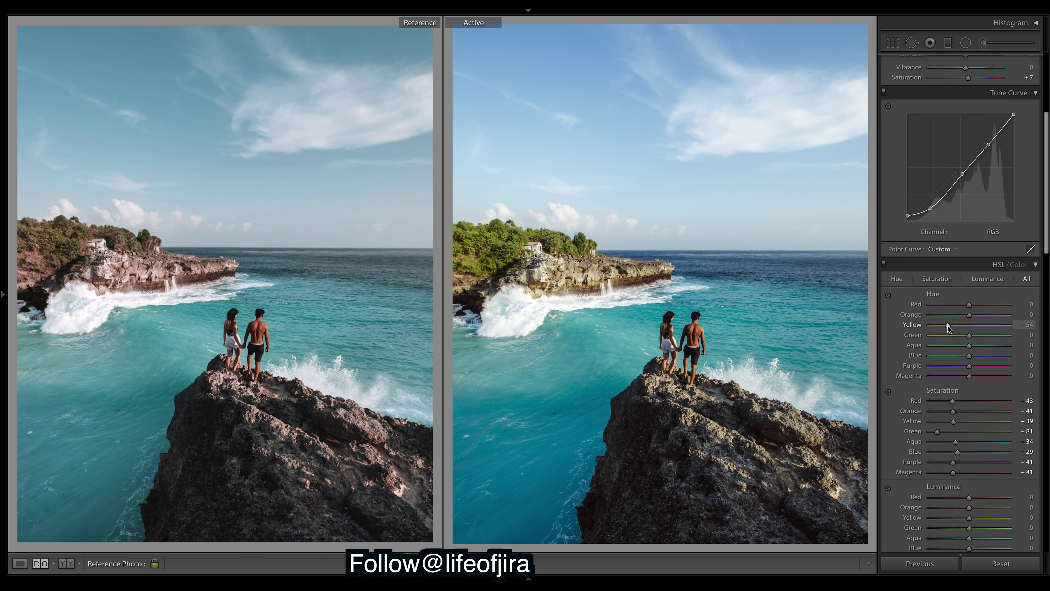
mouse_move(947, 326)
left_mouse_down()
mouse_move(882, 328)
mouse_move(950, 336)
mouse_move(938, 337)
left_mouse_up()
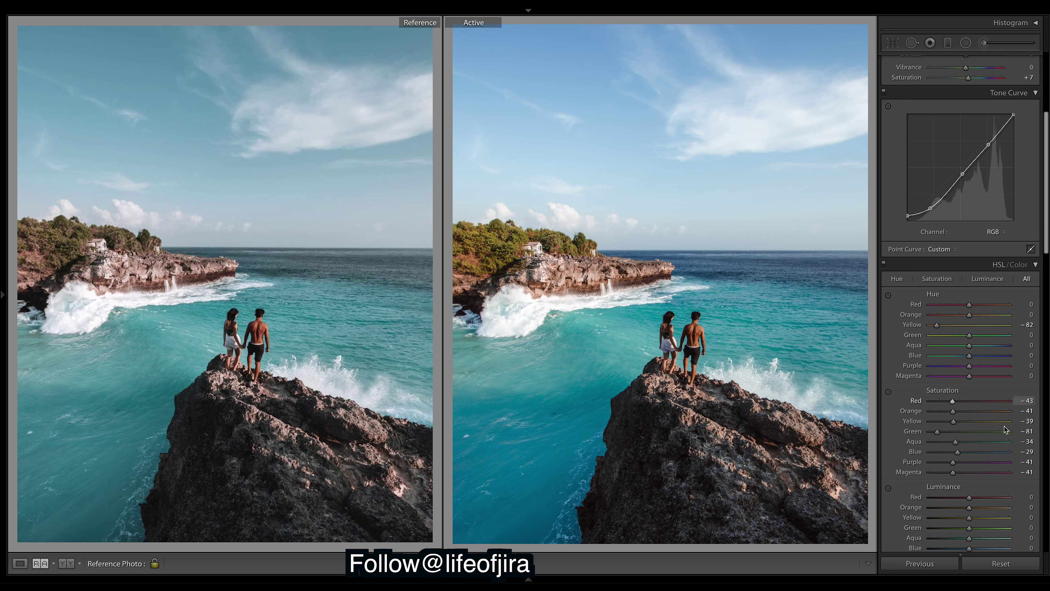
left_click_drag(954, 423, 949, 424)
left_click_drag(945, 421, 944, 421)
left_click_drag(946, 421, 939, 422)
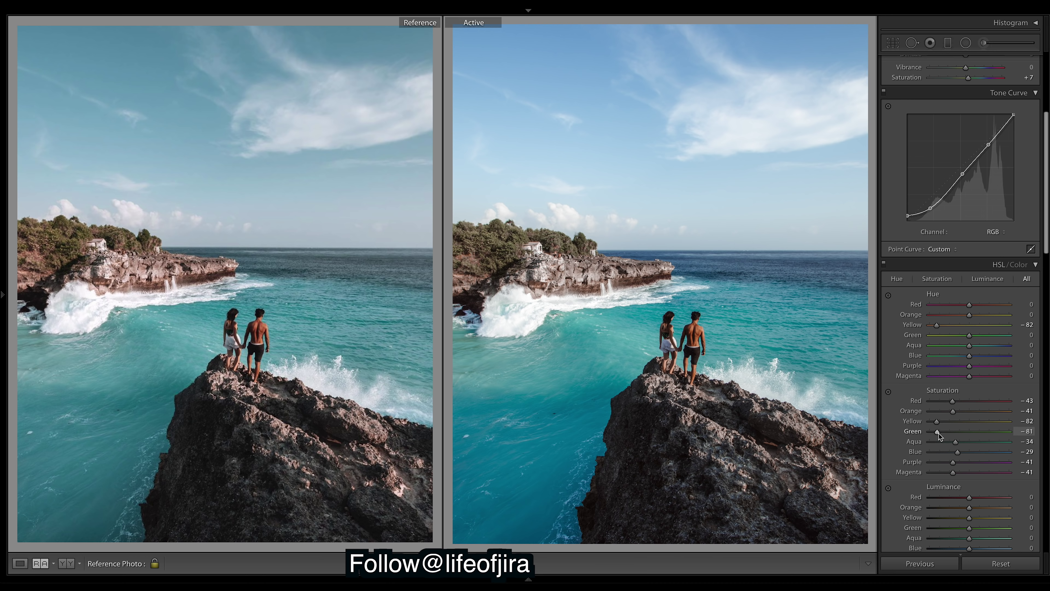
Set the HSL saturation to Green -100, Blue -44, Orange -48, Yellow -61 and Aqua -54
left_click_drag(937, 433, 929, 432)
left_click_drag(965, 454, 958, 454)
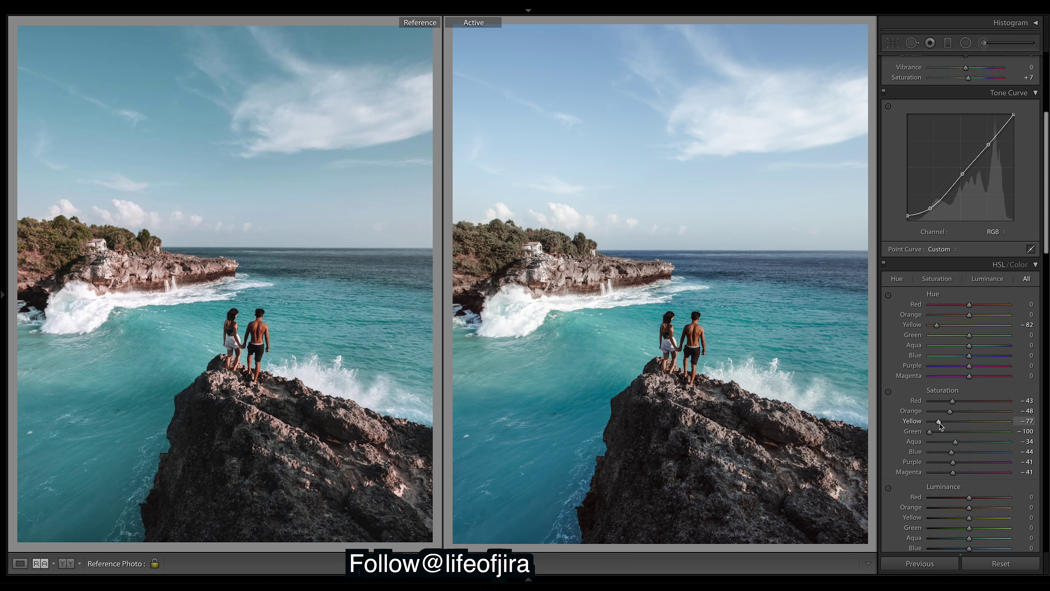
left_click_drag(940, 422, 944, 424)
left_click_drag(945, 423, 946, 423)
mouse_move(954, 443)
left_mouse_down()
mouse_move(968, 441)
mouse_move(952, 444)
left_mouse_up()
left_click_drag(952, 445, 948, 445)
Set the HSL saturation of Red to -28, Purple to -43 and Magenta to -45, testing extreme values on the way
left_click_drag(953, 402, 870, 397)
left_click_drag(1008, 400, 970, 401)
left_click_drag(965, 403, 959, 402)
left_click_drag(957, 401, 956, 401)
left_click_drag(958, 401, 958, 404)
mouse_move(953, 463)
left_mouse_down()
mouse_move(929, 464)
mouse_move(965, 471)
mouse_move(955, 464)
left_mouse_up()
left_click_drag(952, 473, 756, 463)
left_click_drag(1009, 472, 948, 473)
left_click_drag(951, 475, 951, 474)
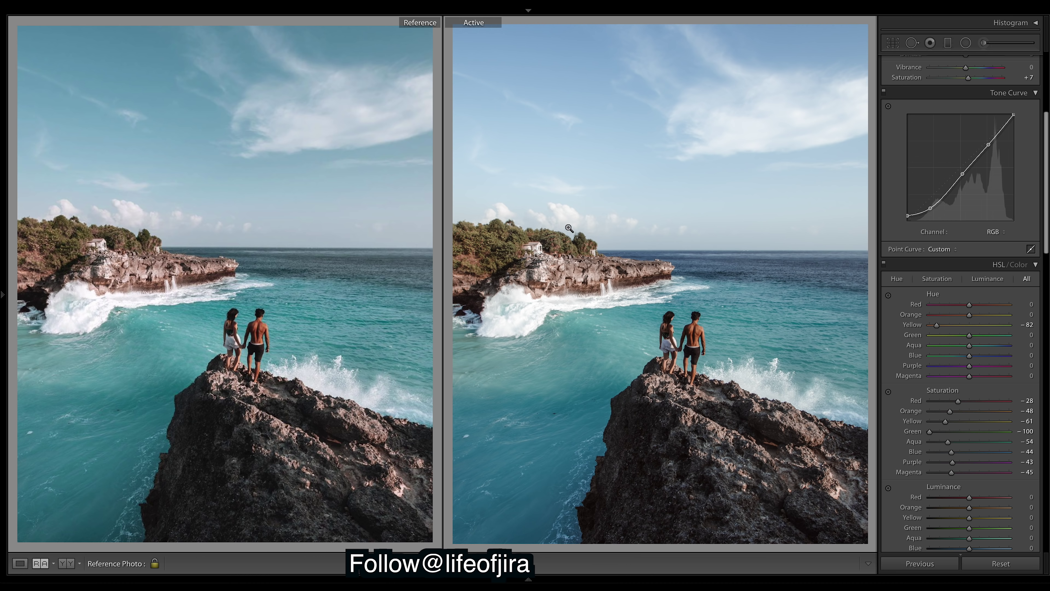
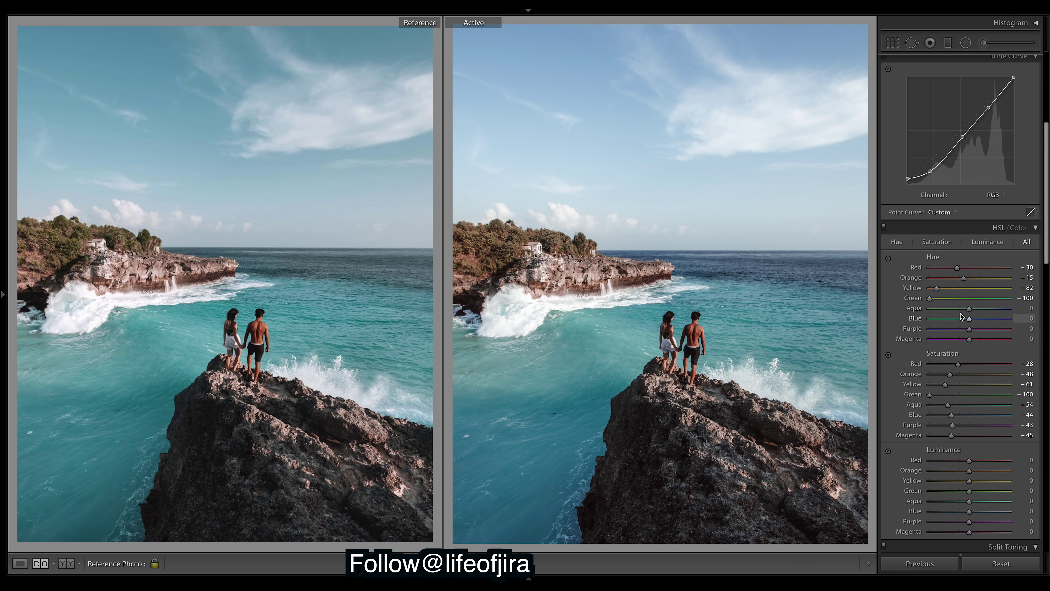
Set the HSL hue of Green to -40, undoing the last trial shift
mouse_move(929, 394)
left_mouse_down()
mouse_move(951, 395)
mouse_move(929, 395)
left_mouse_up()
left_click(931, 298)
mouse_move(953, 299)
left_mouse_down()
mouse_move(968, 299)
mouse_move(957, 302)
left_mouse_up()
left_click_drag(956, 300, 955, 300)
left_click_drag(1025, 298, 951, 298)
key("ctrl+z")
Try shifting the HSL hue of Blue to +100 and of Aqua to +100, undoing each change
left_click_drag(969, 320, 1046, 318)
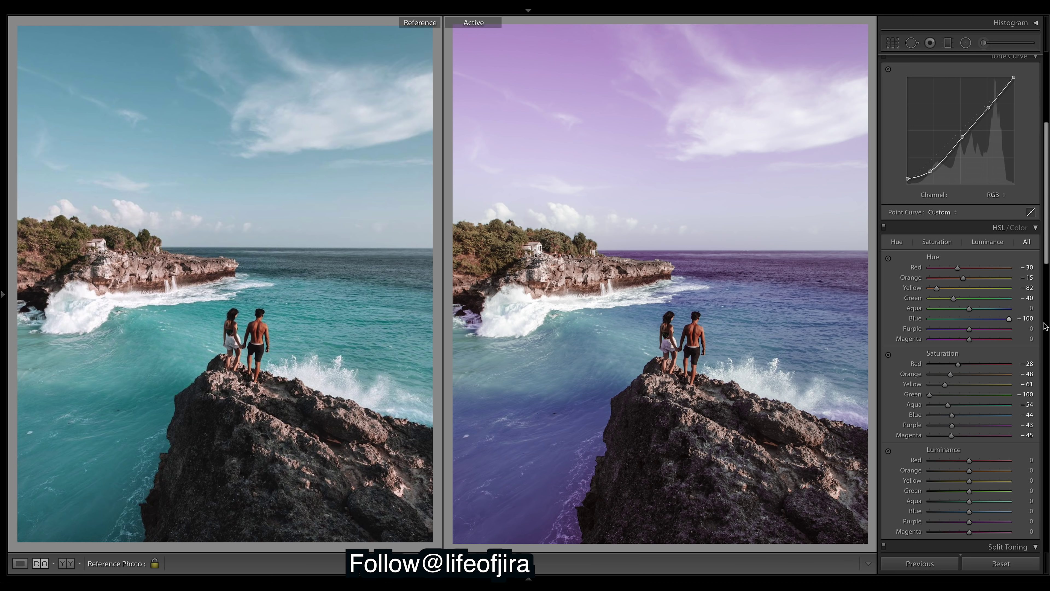
key("ctrl+z")
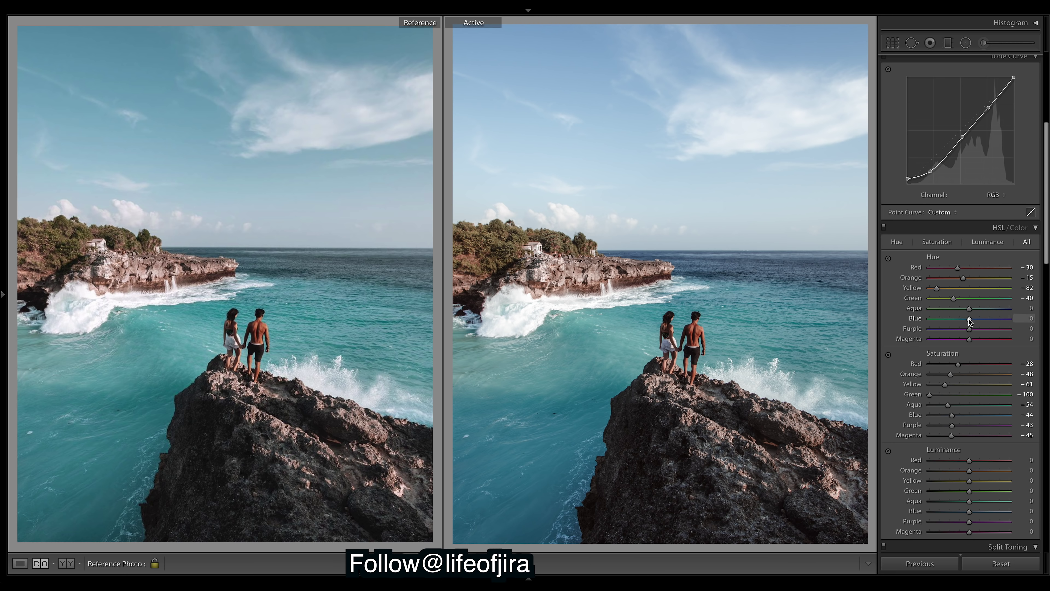
mouse_move(969, 319)
left_mouse_down()
mouse_move(953, 320)
mouse_move(985, 320)
mouse_move(970, 319)
left_mouse_up()
left_click_drag(970, 309, 1011, 309)
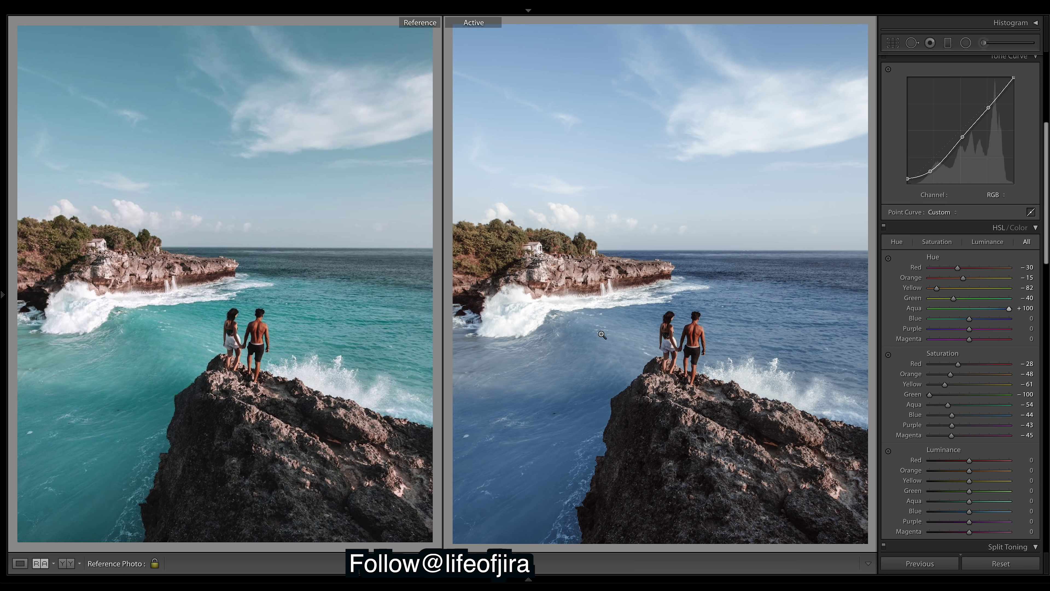
key("ctrl+z")
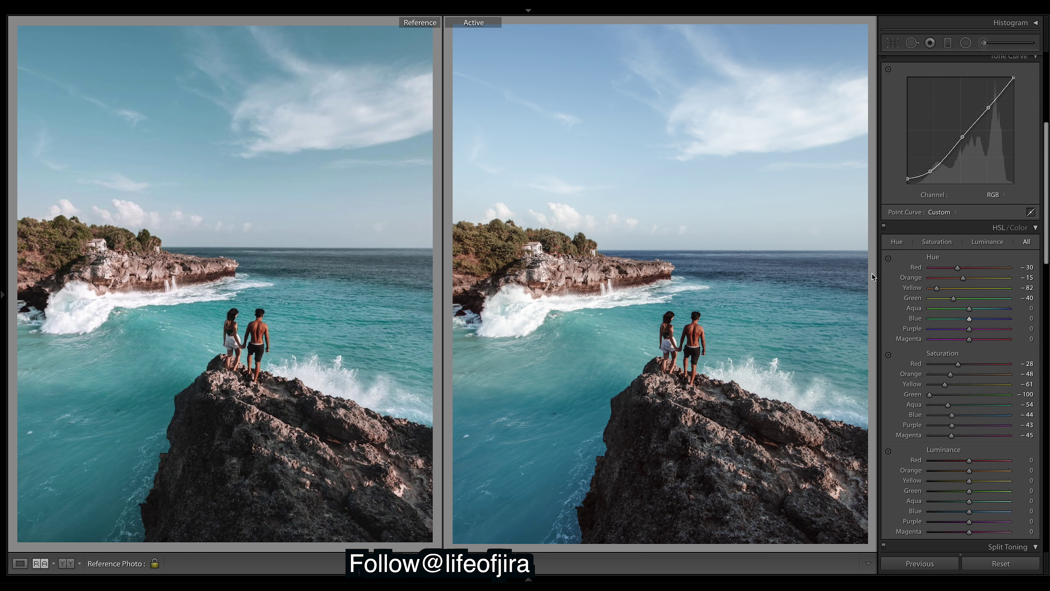
Set the HSL hue of Blue to -14, Green to -39 and Orange to -14
left_click_drag(966, 319, 962, 319)
left_click_drag(963, 321, 964, 322)
left_click_drag(952, 298, 952, 298)
Set the HSL luminance of Red to +15, Aqua to +29 and Blue to -14, undoing a trial of Aqua at +75
scroll(1044, 196, "down", 3)
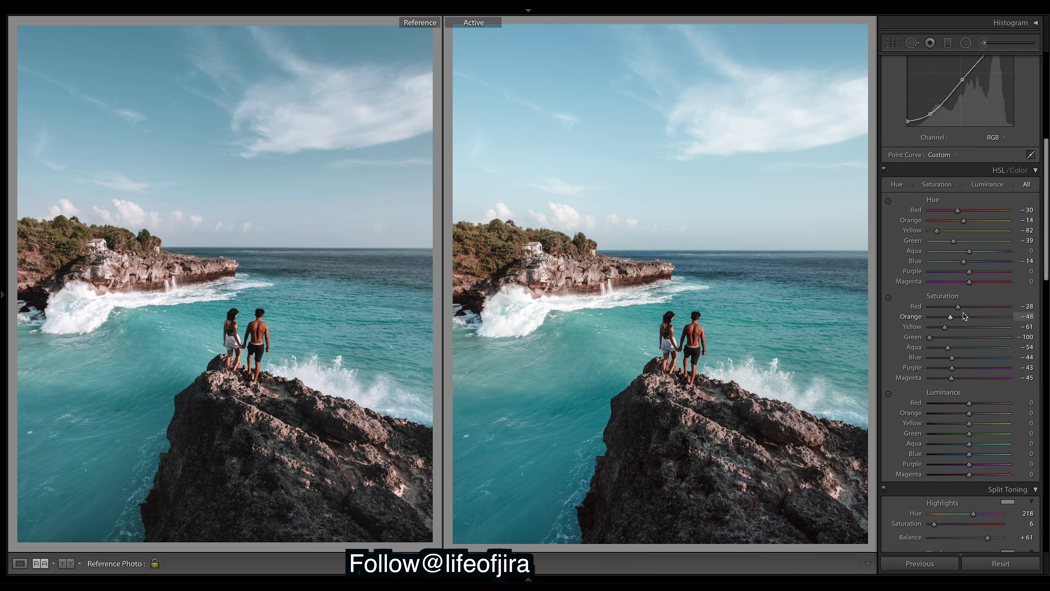
left_click_drag(969, 403, 1008, 403)
left_click_drag(974, 404, 976, 404)
mouse_move(975, 444)
left_mouse_down()
mouse_move(1037, 445)
mouse_move(985, 443)
left_mouse_up()
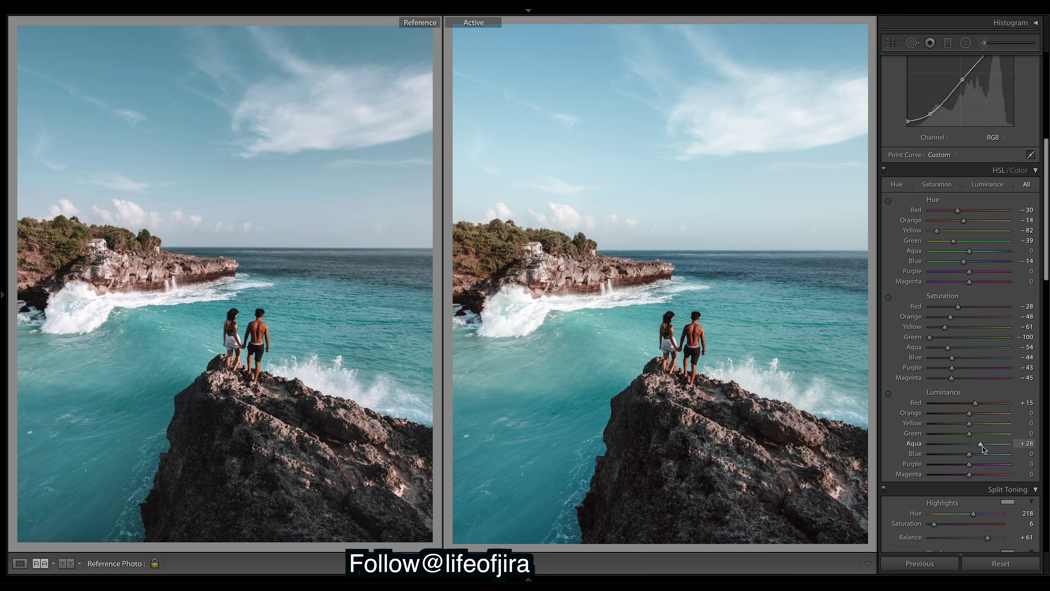
mouse_move(970, 453)
left_mouse_down()
mouse_move(939, 454)
mouse_move(965, 452)
left_mouse_up()
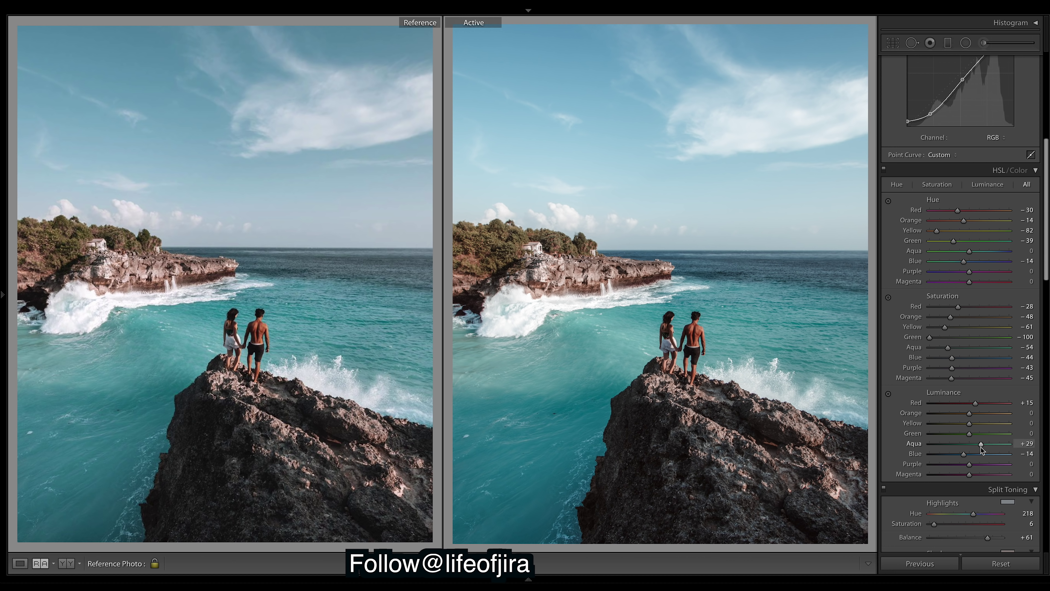
left_click(999, 448)
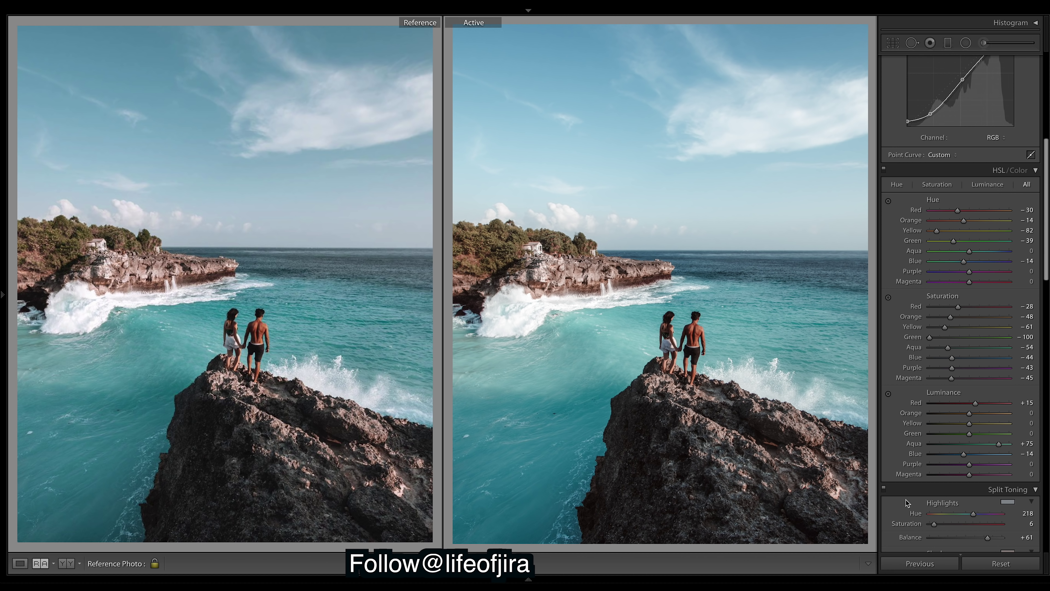
key("ctrl+z")
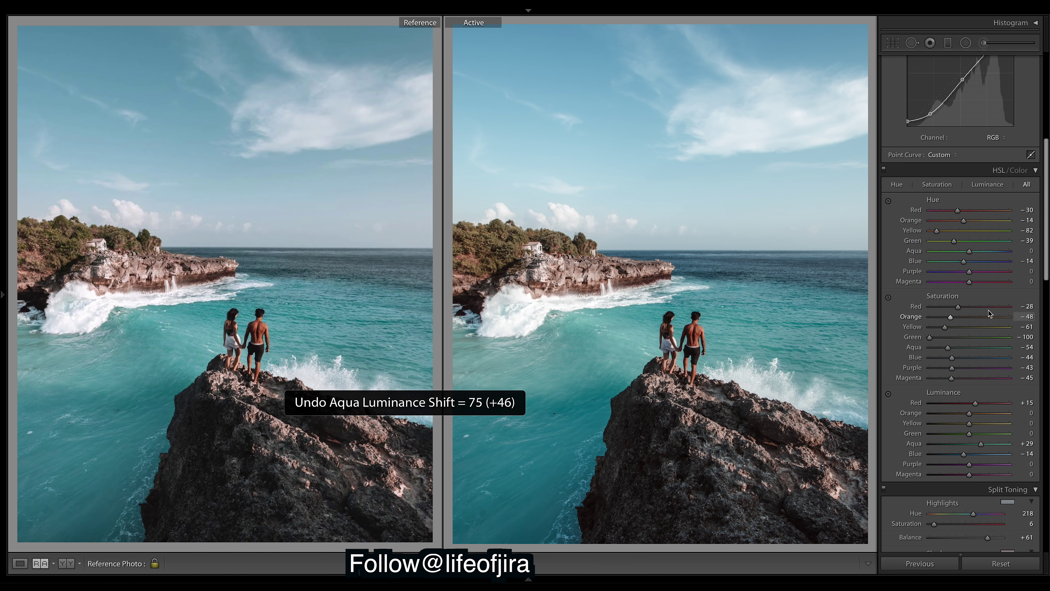
Add film grain to the photo with an Amount of 9
scroll(1039, 238, "down", 7)
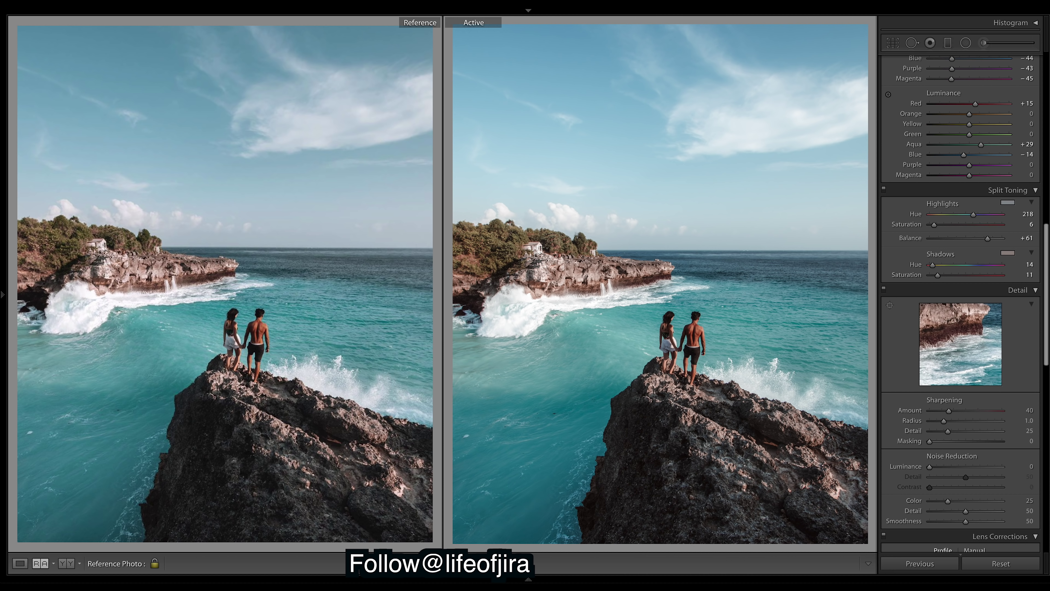
scroll(919, 315, "down", 3)
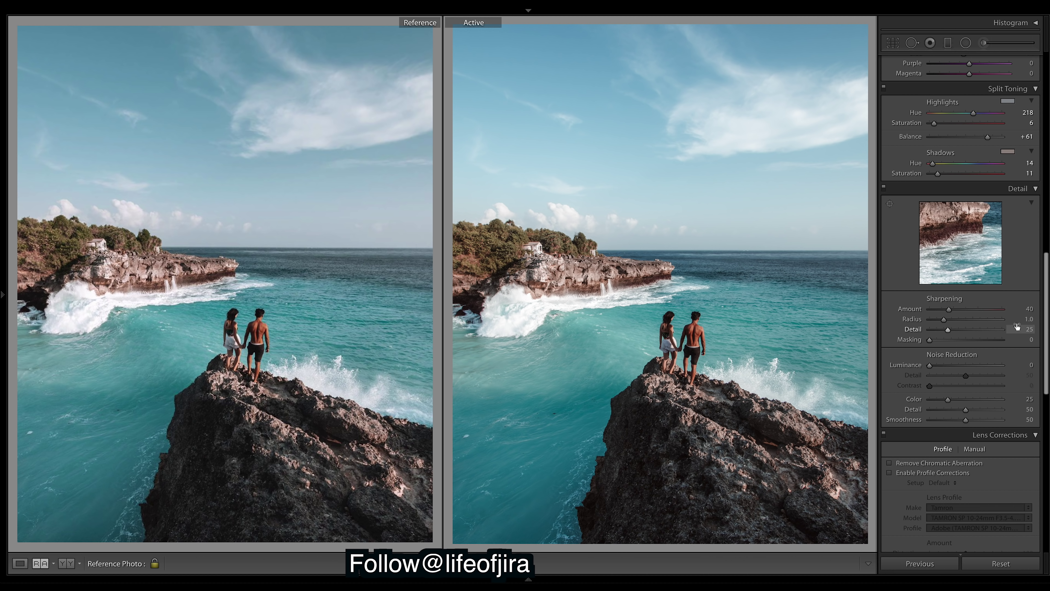
left_click_drag(1044, 331, 1044, 358)
scroll(950, 372, "down", 13)
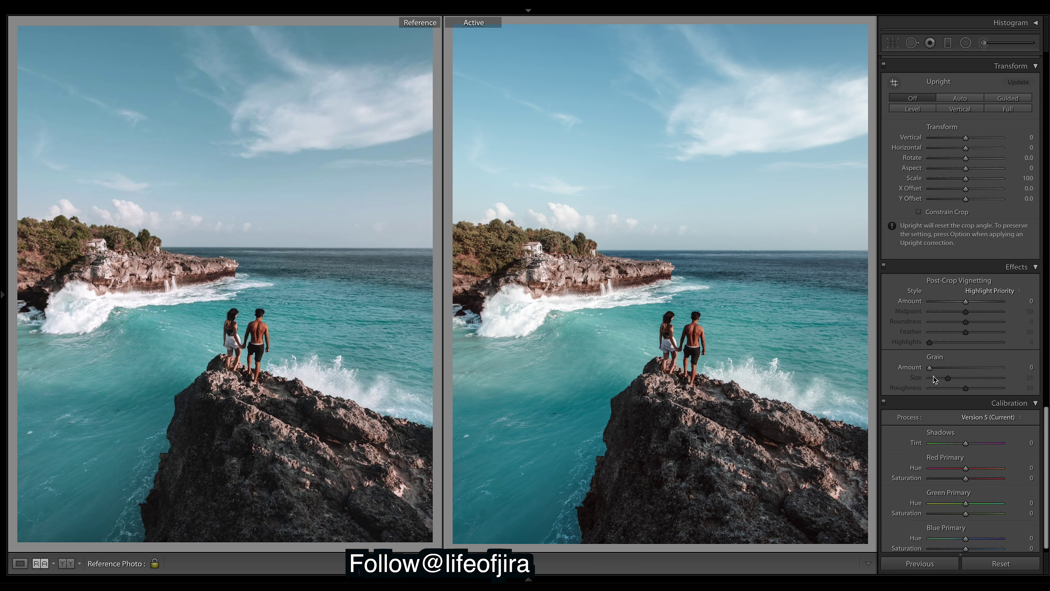
left_click_drag(930, 368, 934, 367)
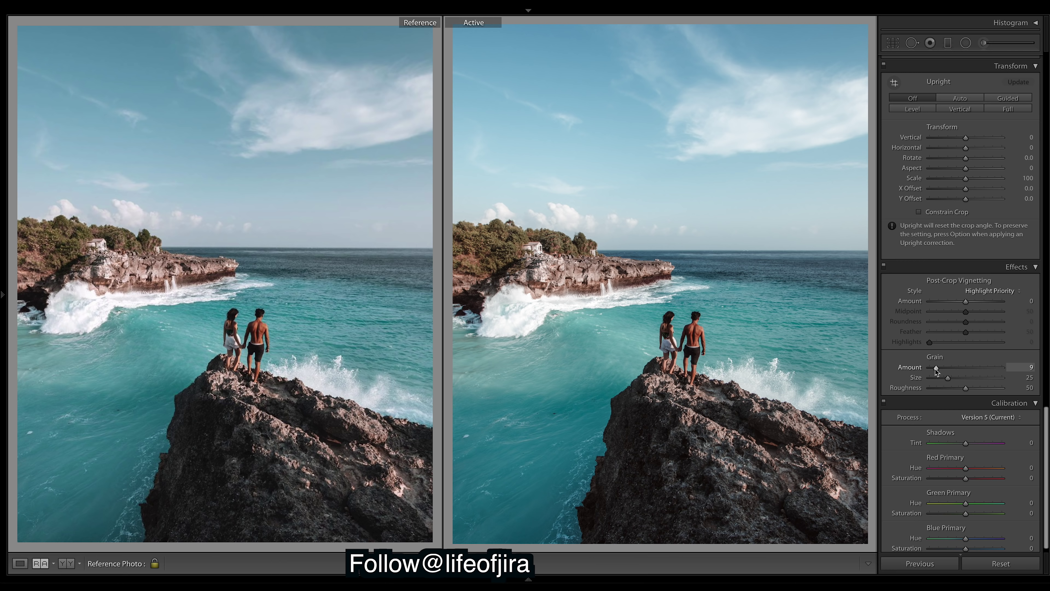
Select the existing graduated filter over the sky for editing and hide its mask overlay
scroll(1048, 430, "down", 1)
scroll(1049, 450, "up", 15)
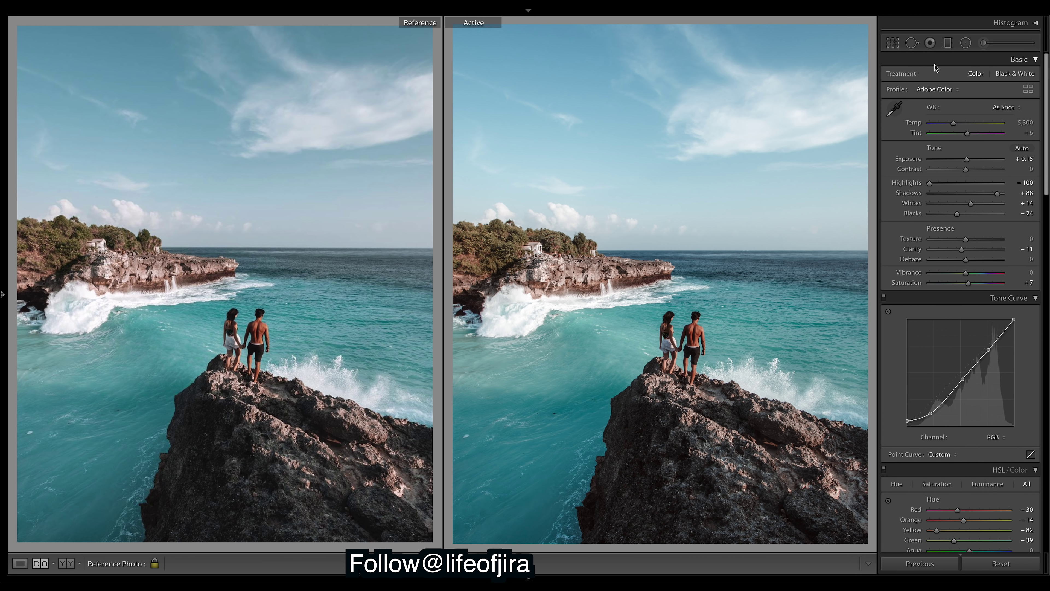
key("m")
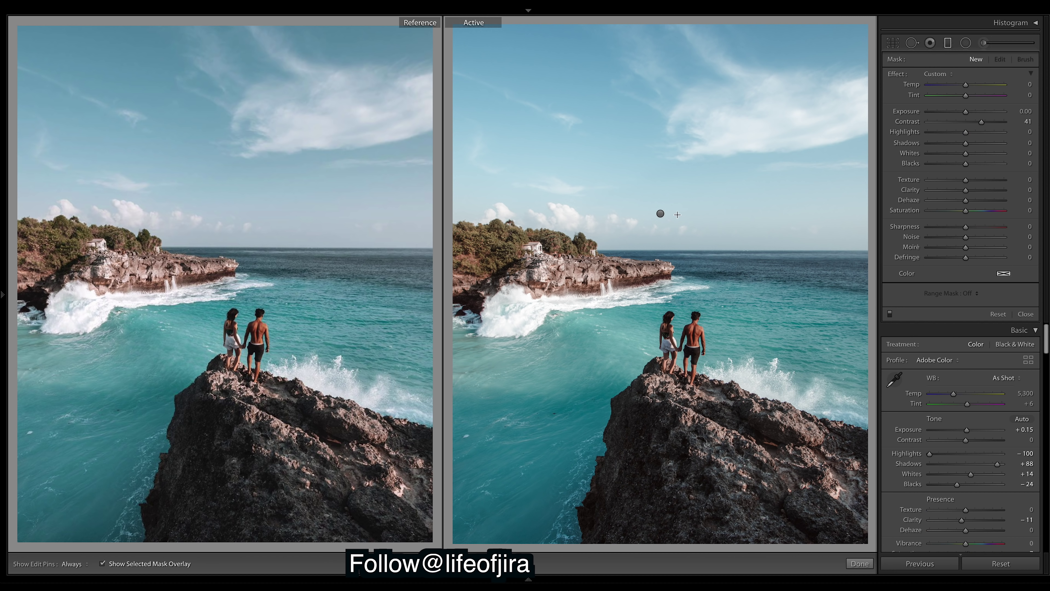
left_click(660, 213)
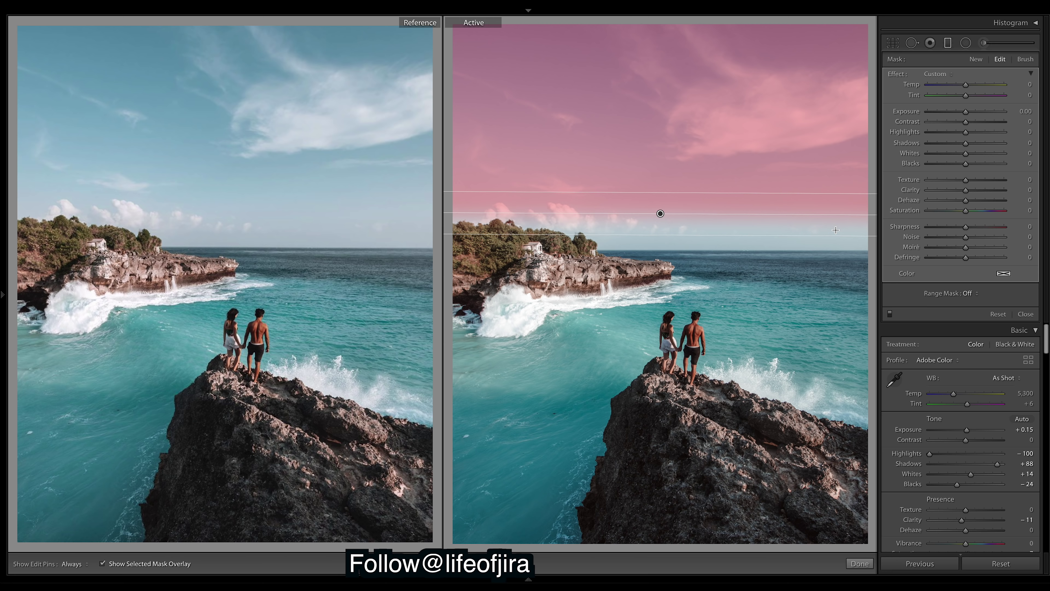
left_click(102, 563)
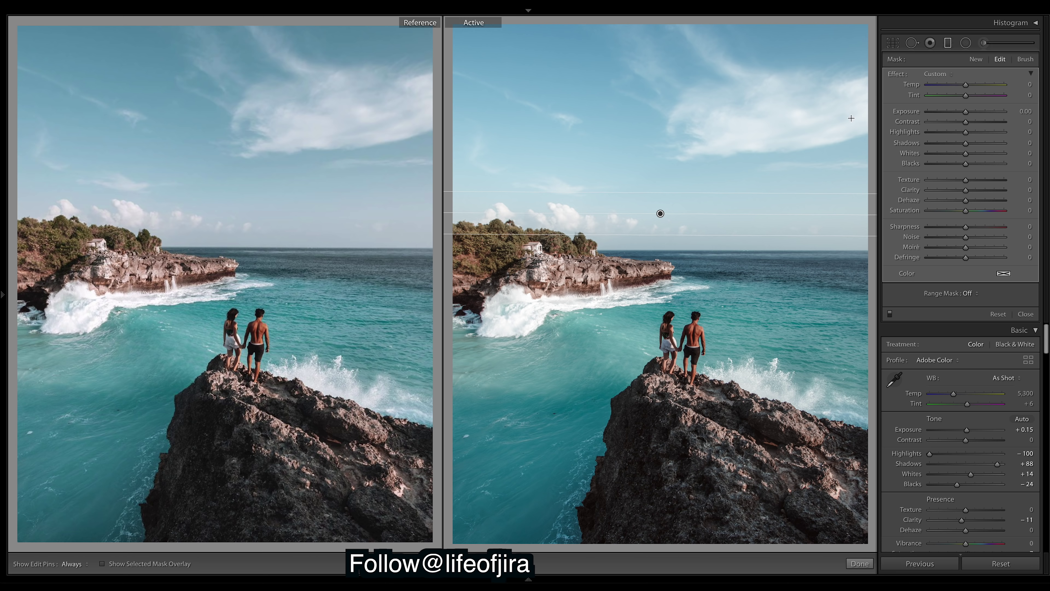
scroll(1046, 348, "down", 3)
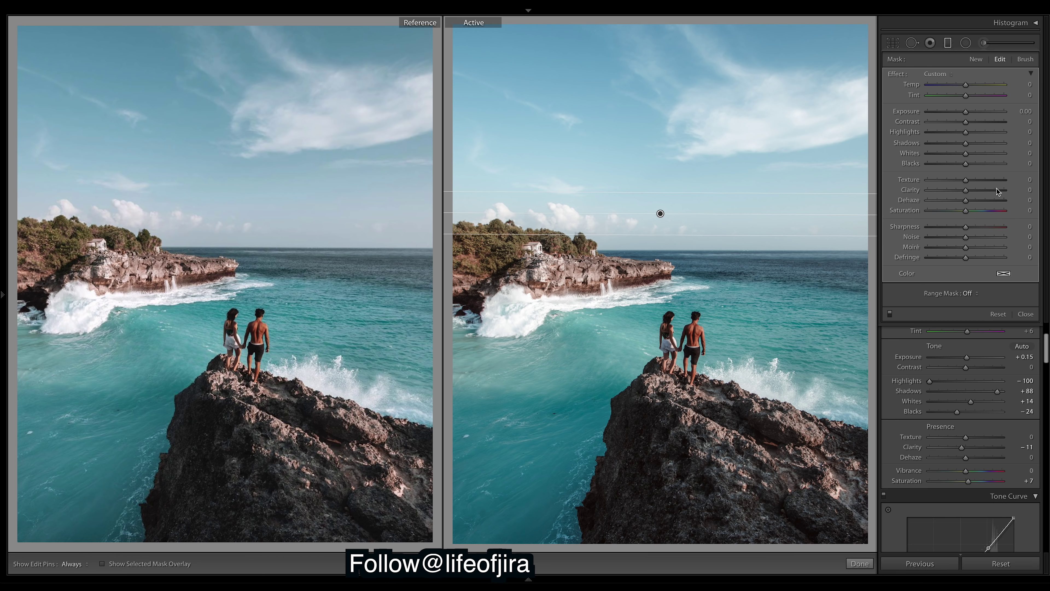
Set the sky filter's Highlights to -52 and lower its Whites, undoing a trial Exposure of -1.12
left_click(945, 133)
left_click(953, 153)
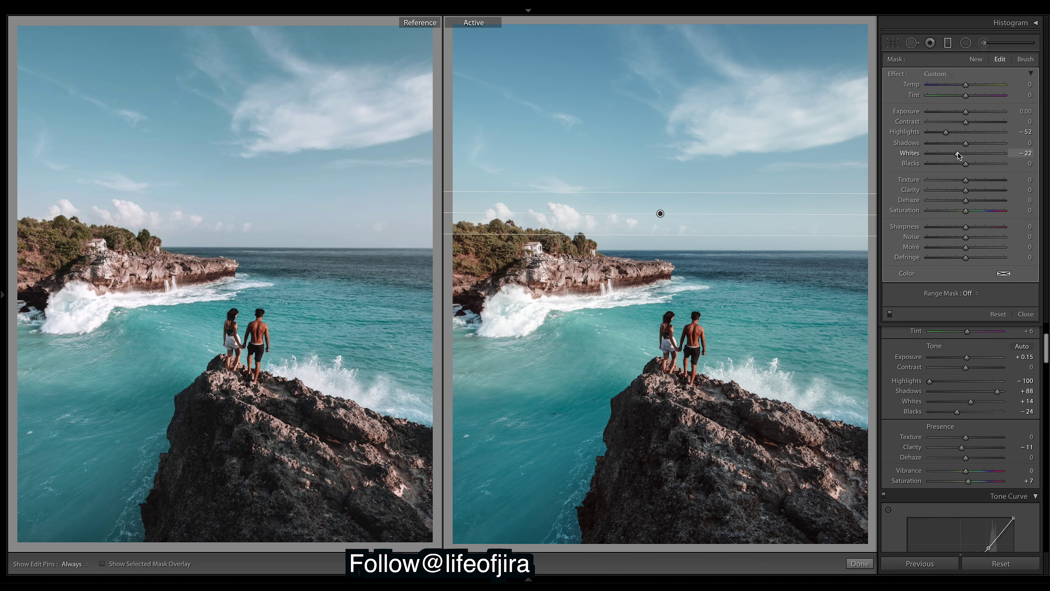
double_click(957, 154)
double_click(946, 132)
left_click_drag(965, 110, 955, 111)
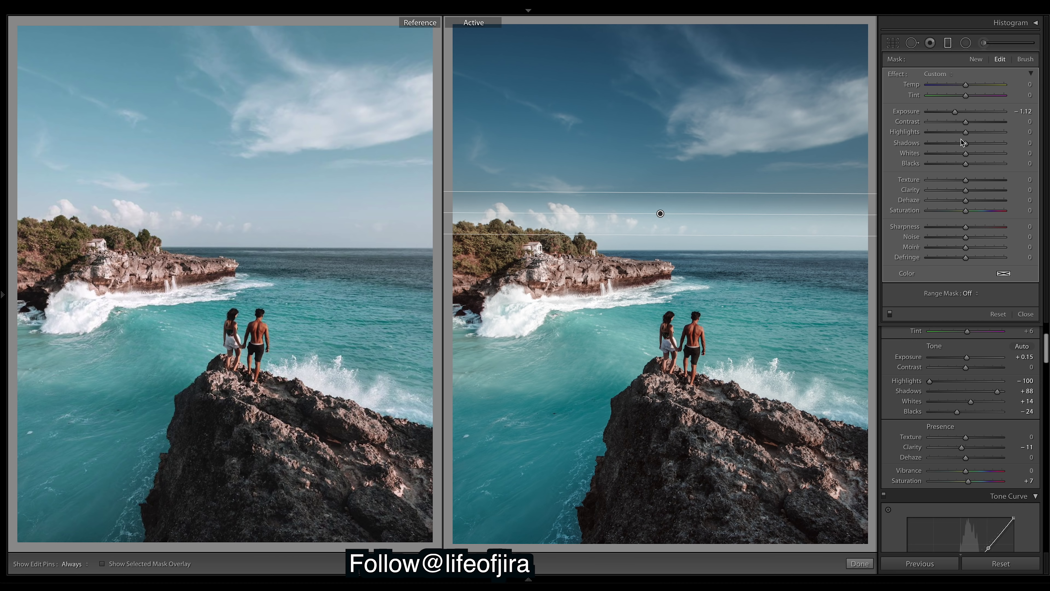
key("ctrl+z")
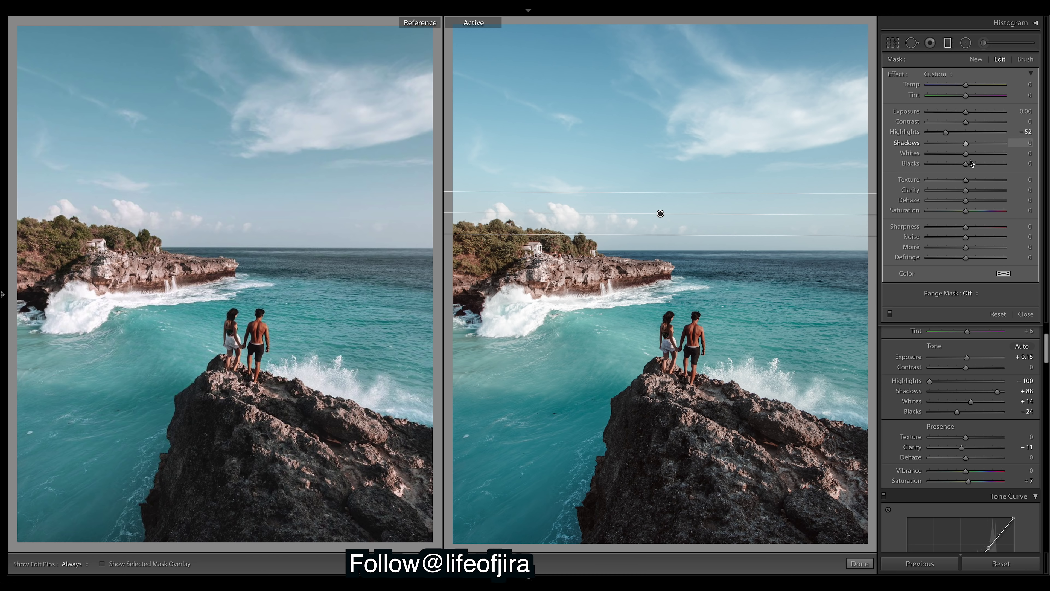
left_click(957, 157)
Open the existing Adjustment Brush mask on the sea spray behind the rock and briefly show its overlay to check the coverage
left_click(966, 43)
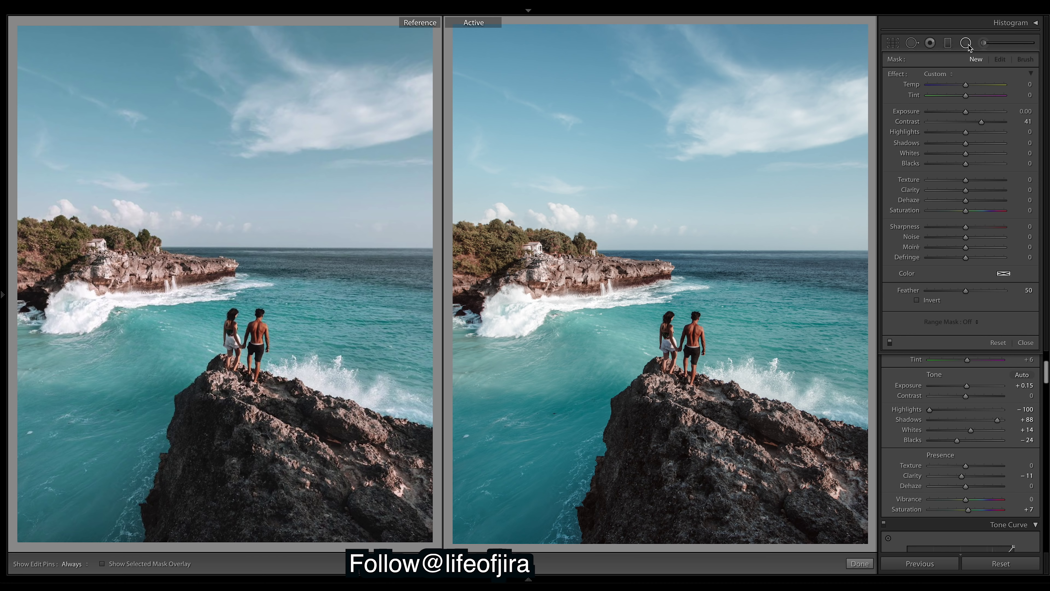
left_click(986, 44)
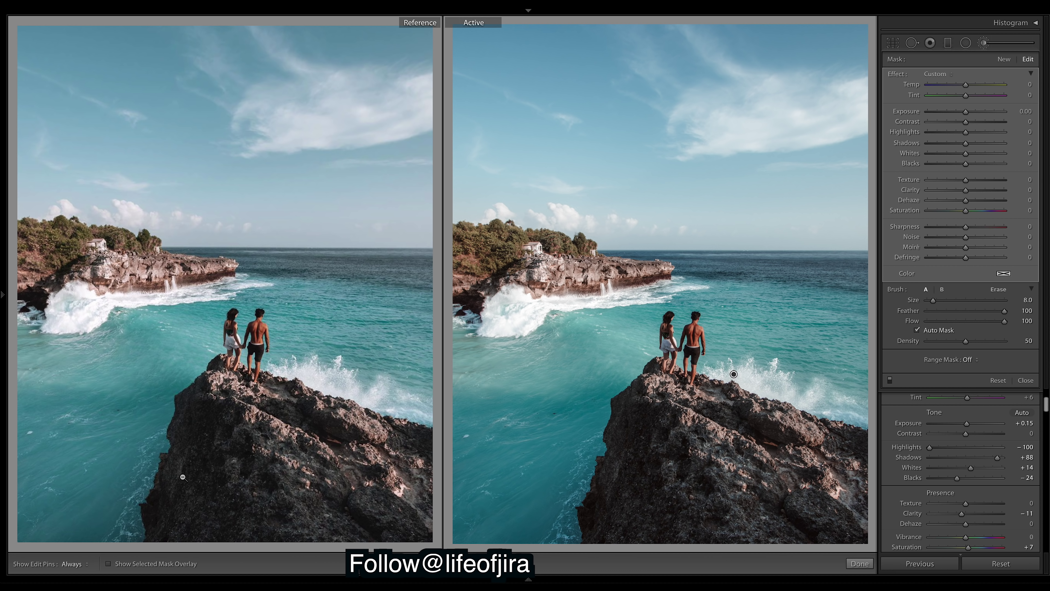
left_click(109, 563)
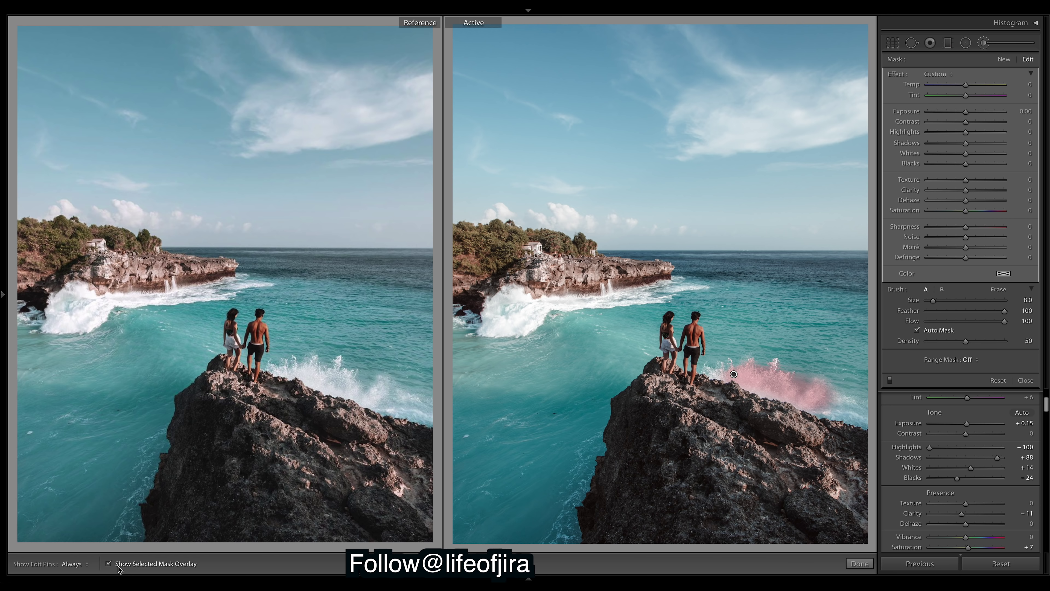
left_click(108, 563)
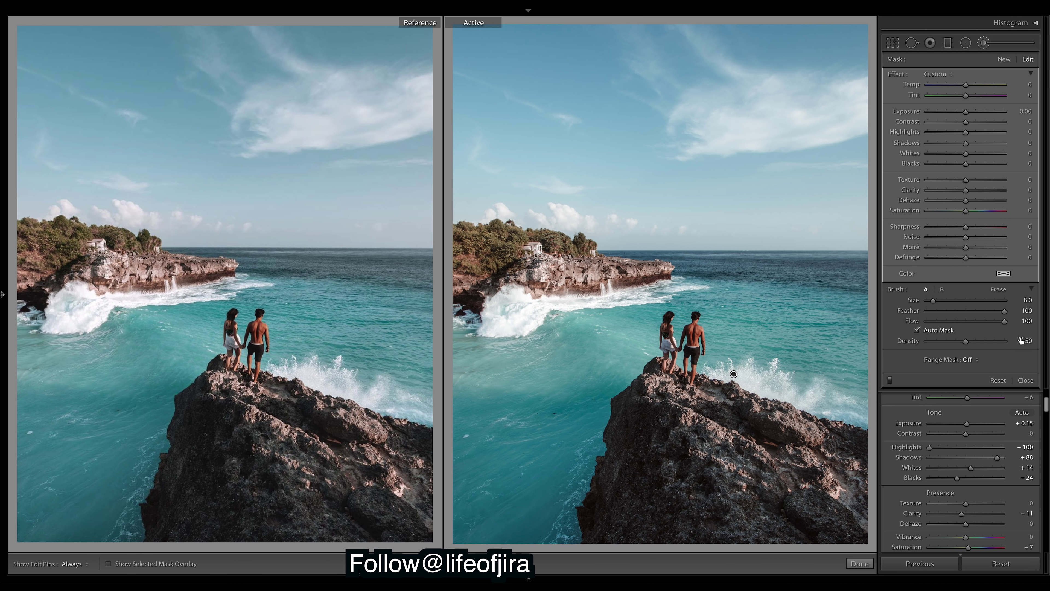
Set the sea spray brush mask's Clarity to 34 and Exposure to about 0.25, and finish the brush edit
left_click(981, 189)
left_click_drag(981, 188, 960, 188)
left_click_drag(979, 194, 978, 191)
left_click_drag(970, 114, 975, 115)
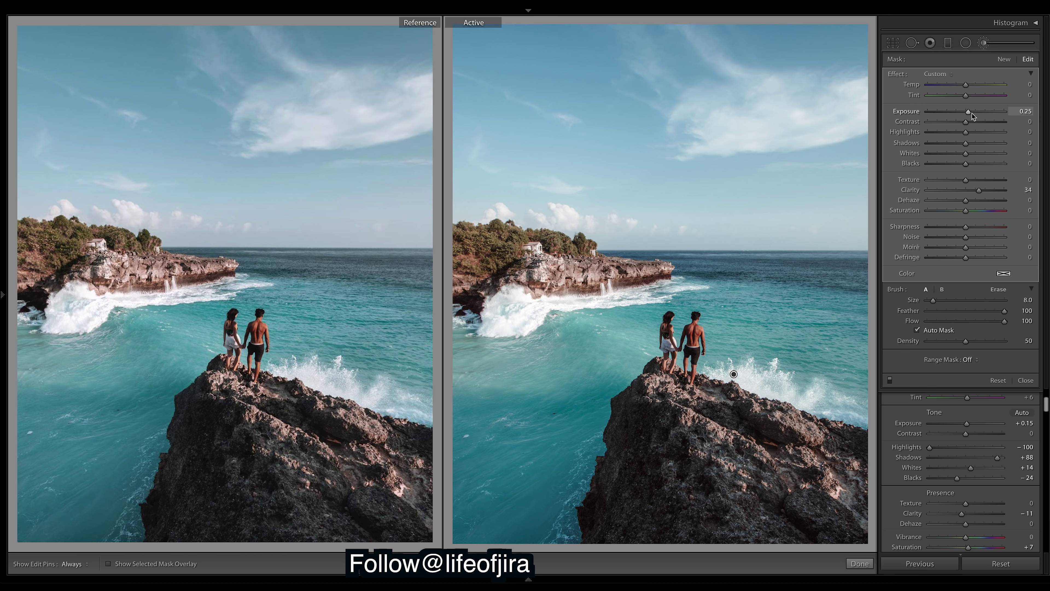
left_click_drag(972, 112, 971, 113)
left_click(859, 563)
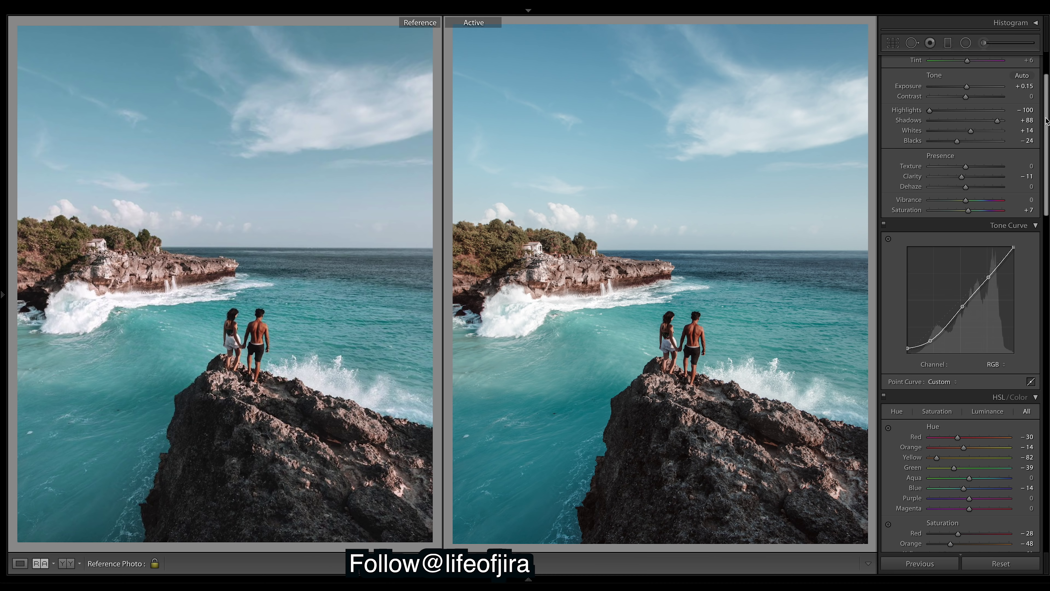
Compare the active photo's unedited and edited versions beside the reference photo
key("backslash")
key("backslash")
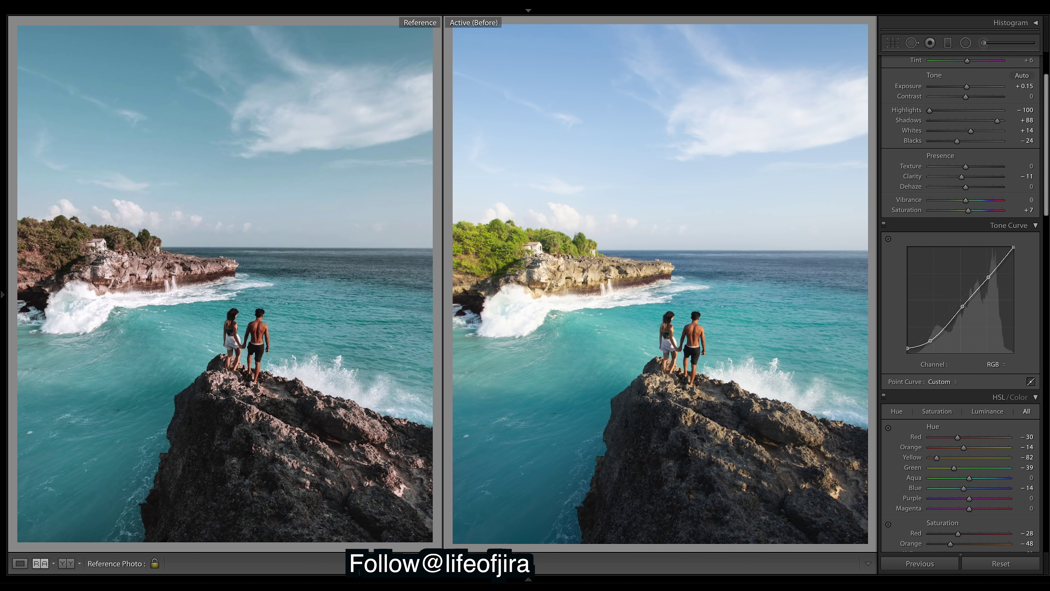
Try adjusting the straightening angle of the photo's crop, undo it, and return to the Reference View
left_click(893, 44)
left_click(509, 96)
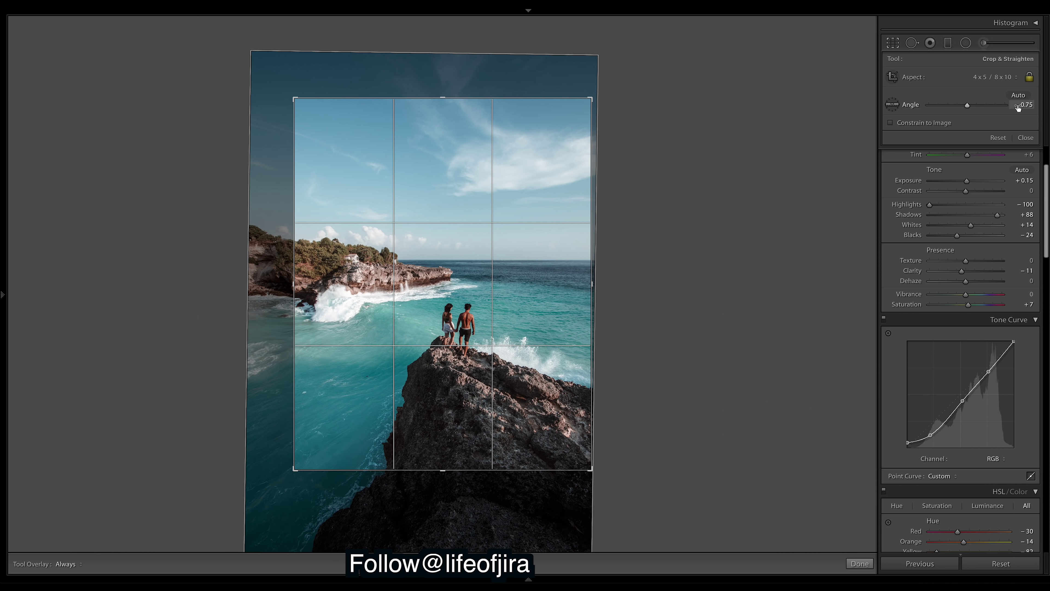
left_click_drag(968, 106, 969, 106)
key("ctrl+z")
left_click(860, 563)
left_click(40, 563)
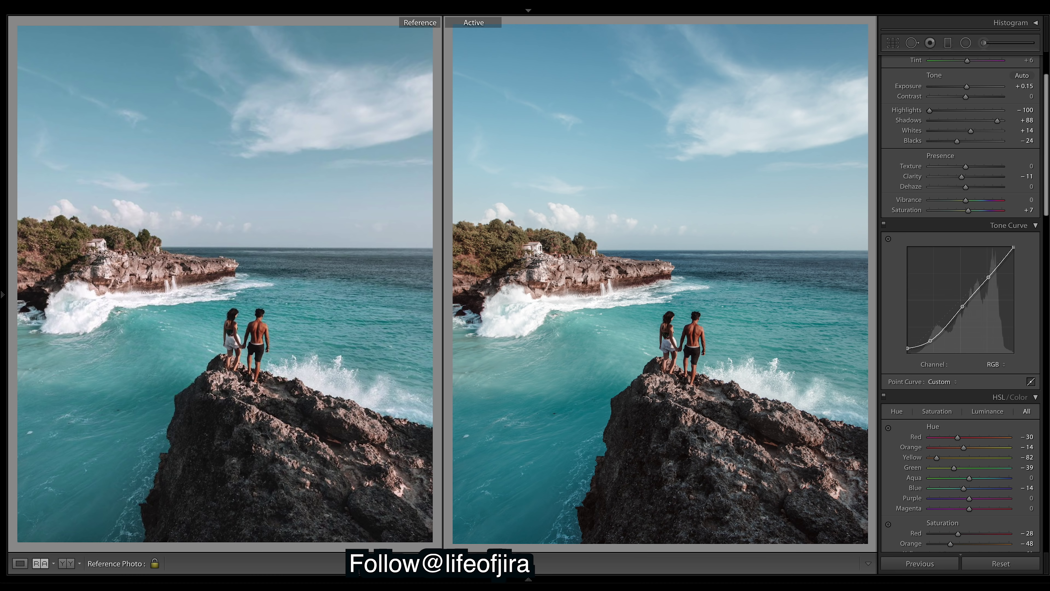
Compare the photo before and after editing, both beside the reference and on its own in Loupe view
key("backslash")
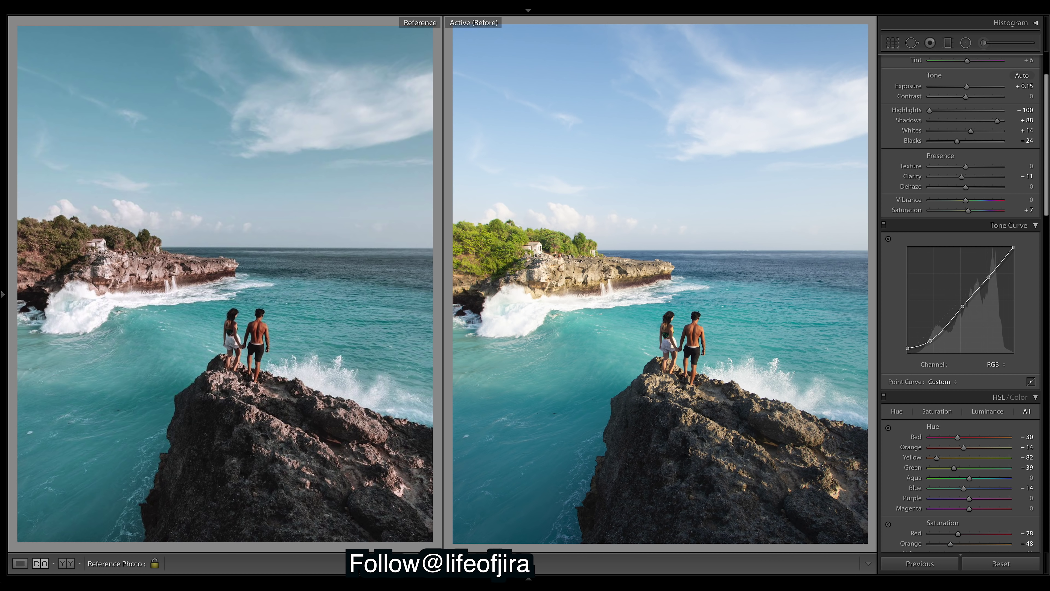
key("backslash")
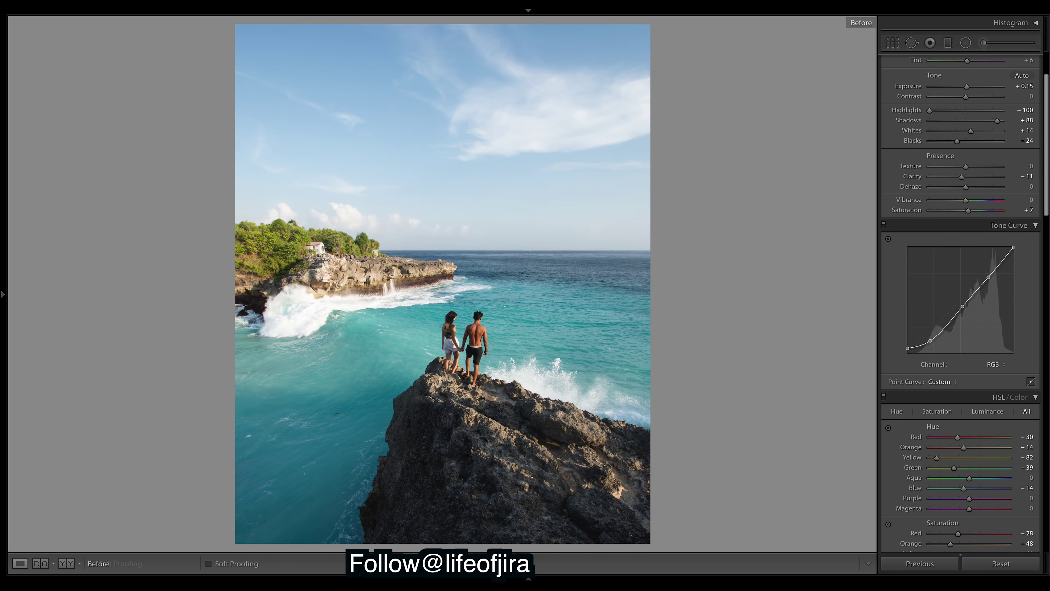
key("backslash")
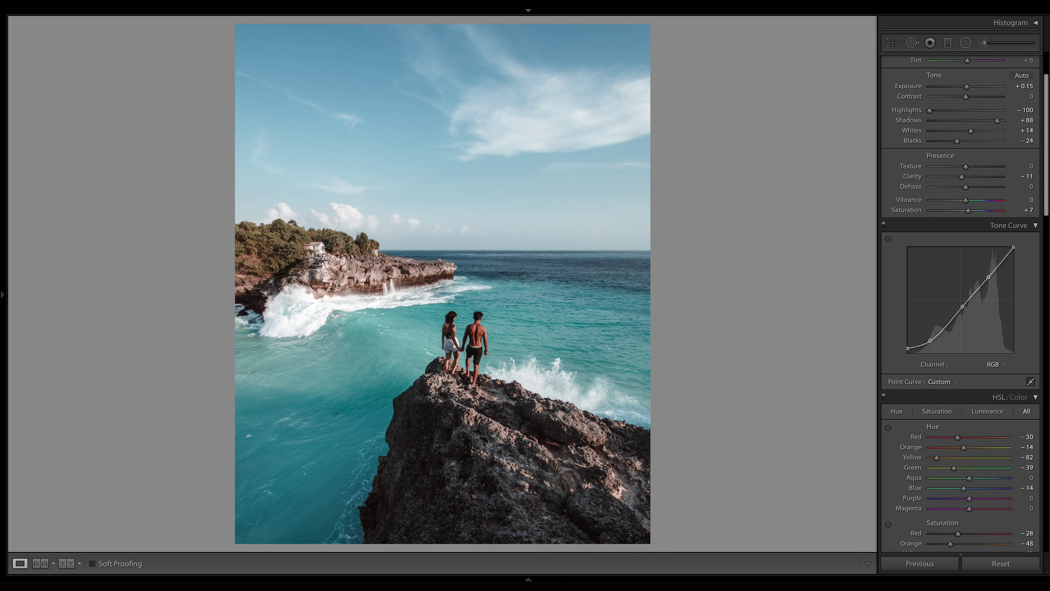